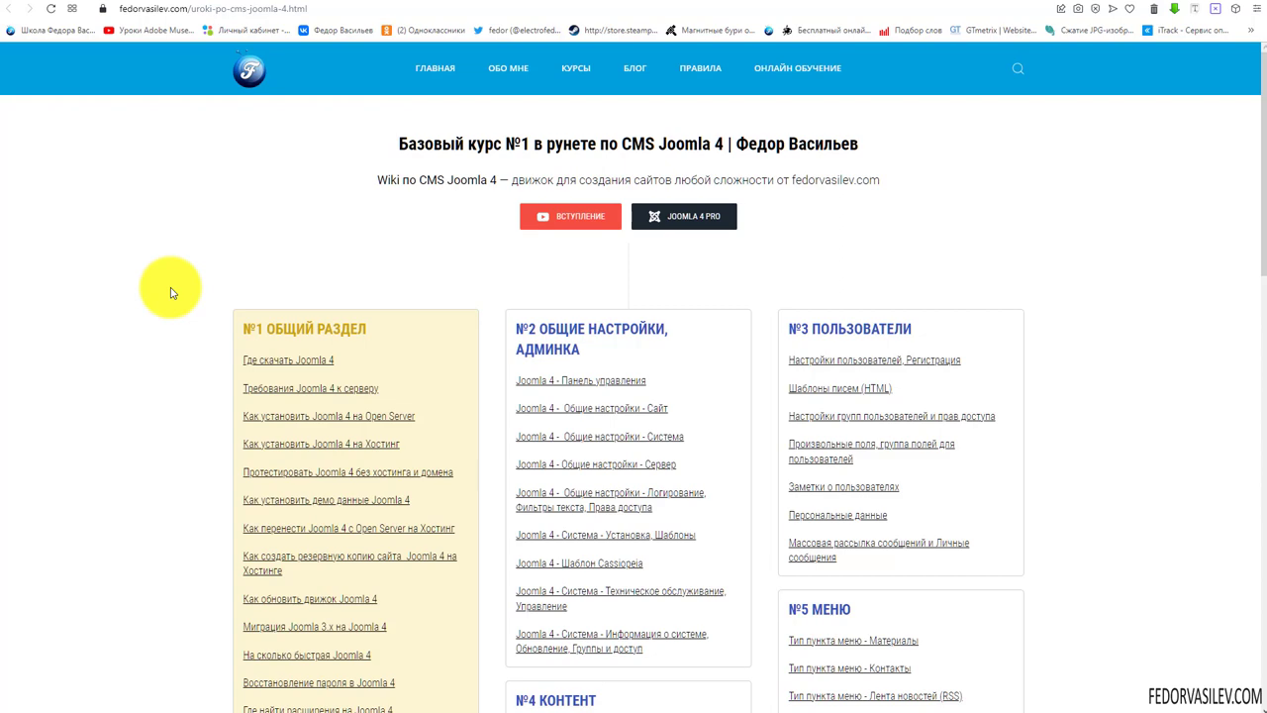
- Browse the Joomla 4 course page, open its free Joomla 4 templates page and locate the dark admin template
{"action": "scroll", "coordinate": [170, 293], "scroll_direction": "down", "scroll_amount": 3}
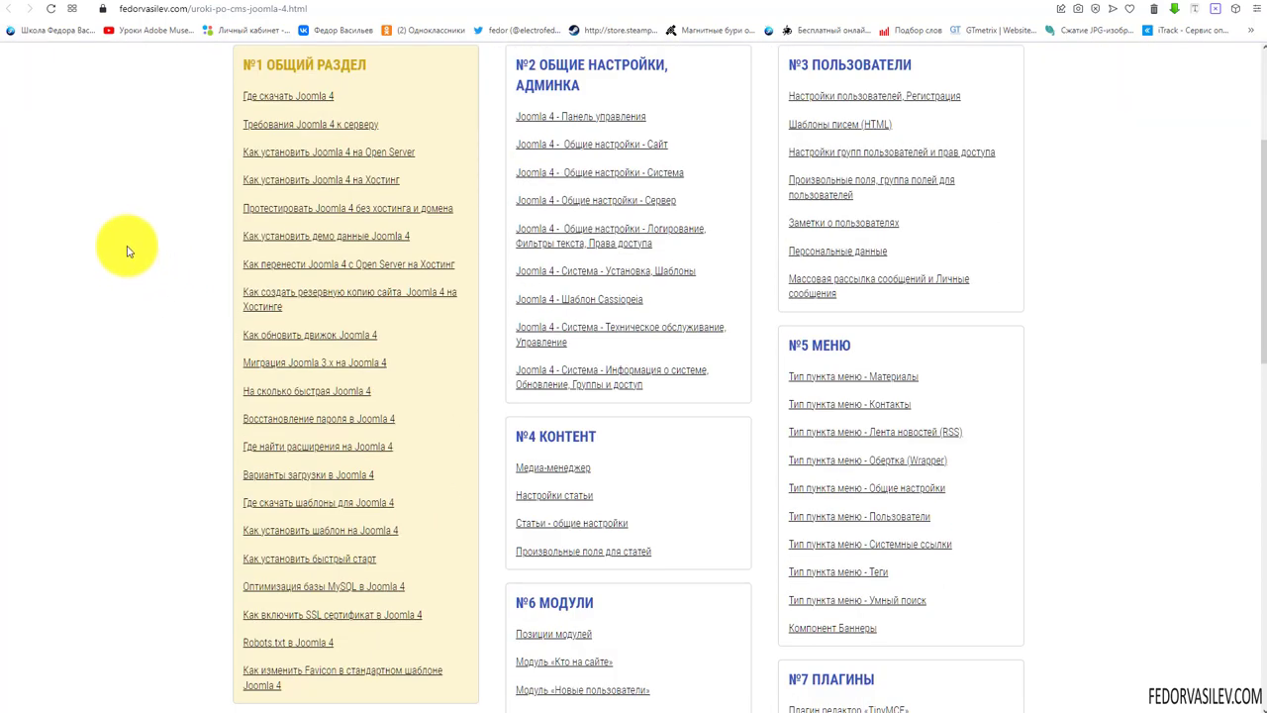
{"action": "scroll", "coordinate": [532, 255], "scroll_direction": "down", "scroll_amount": 2}
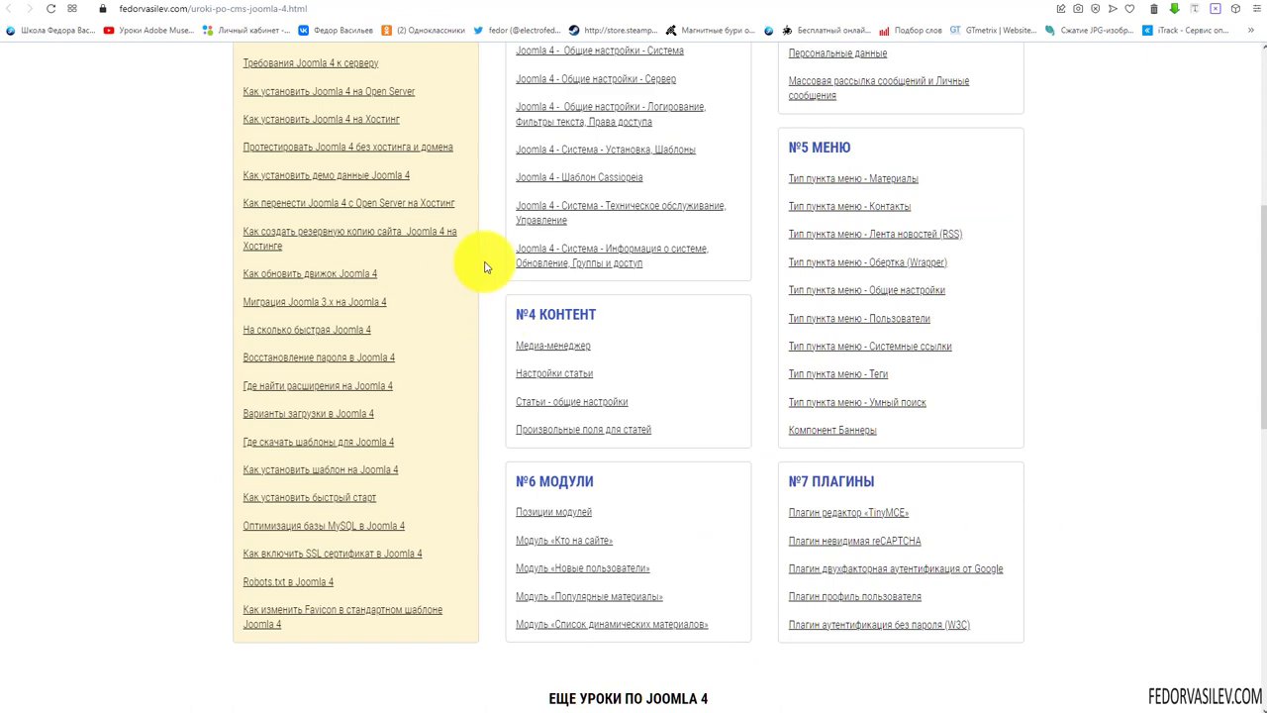
{"action": "scroll", "coordinate": [483, 255], "scroll_direction": "down", "scroll_amount": 6}
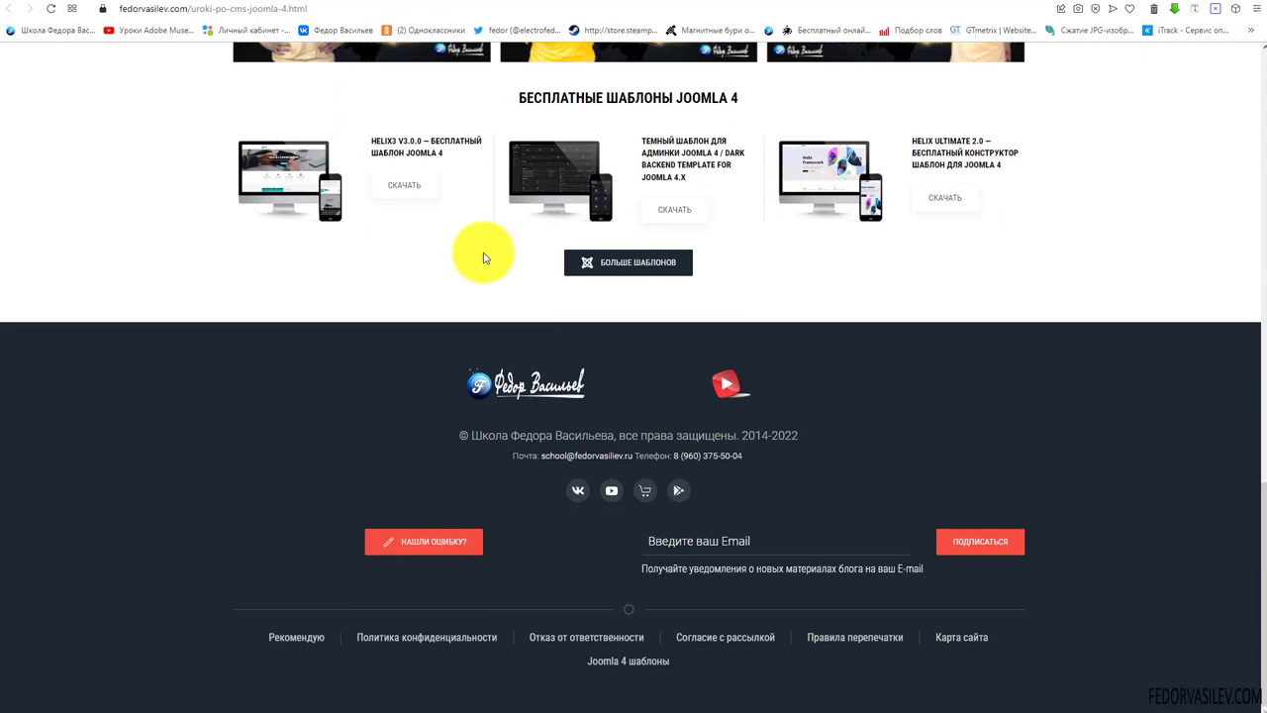
{"action": "left_click", "coordinate": [609, 663]}
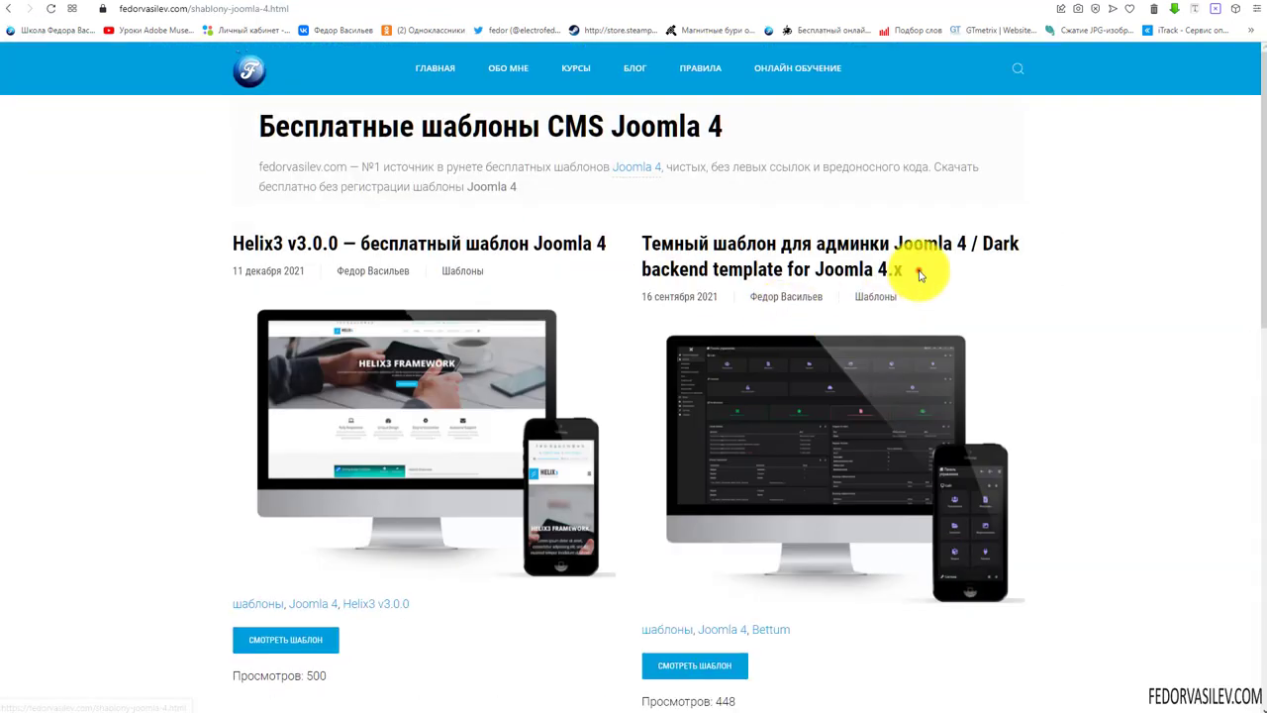
{"action": "left_click_drag", "start_coordinate": [918, 270], "coordinate": [720, 241]}
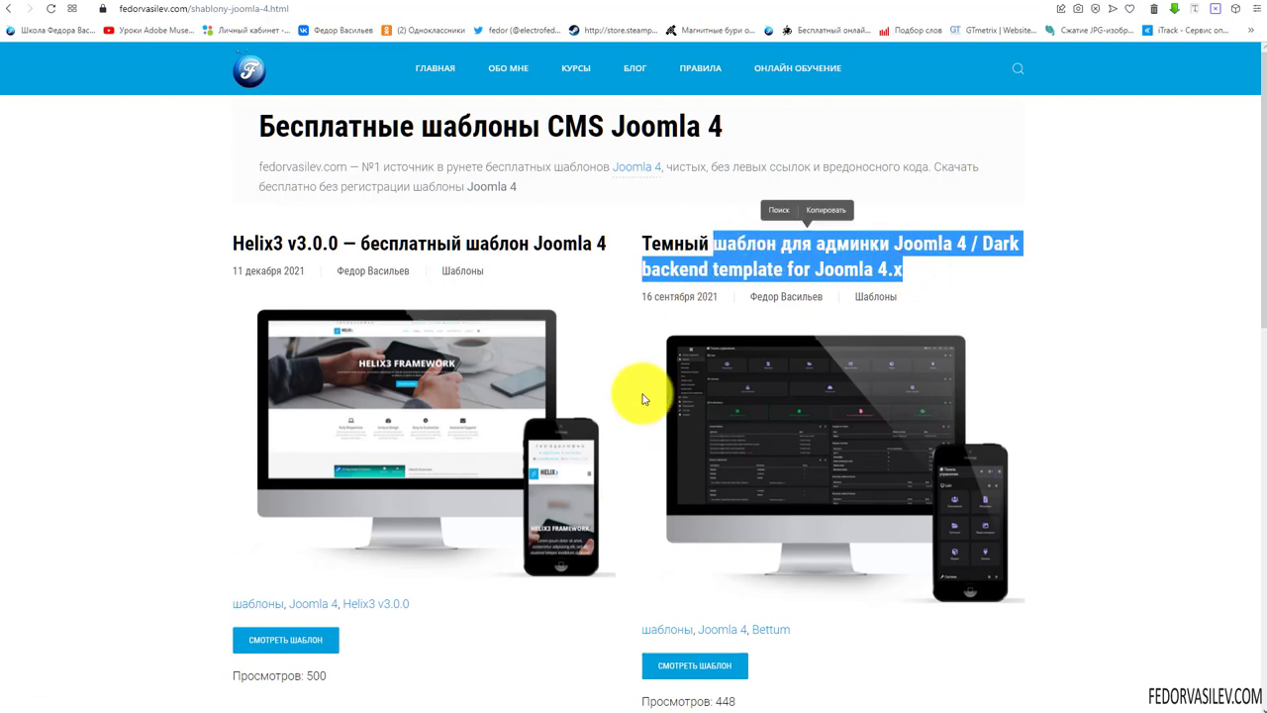
{"action": "left_click", "coordinate": [748, 437]}
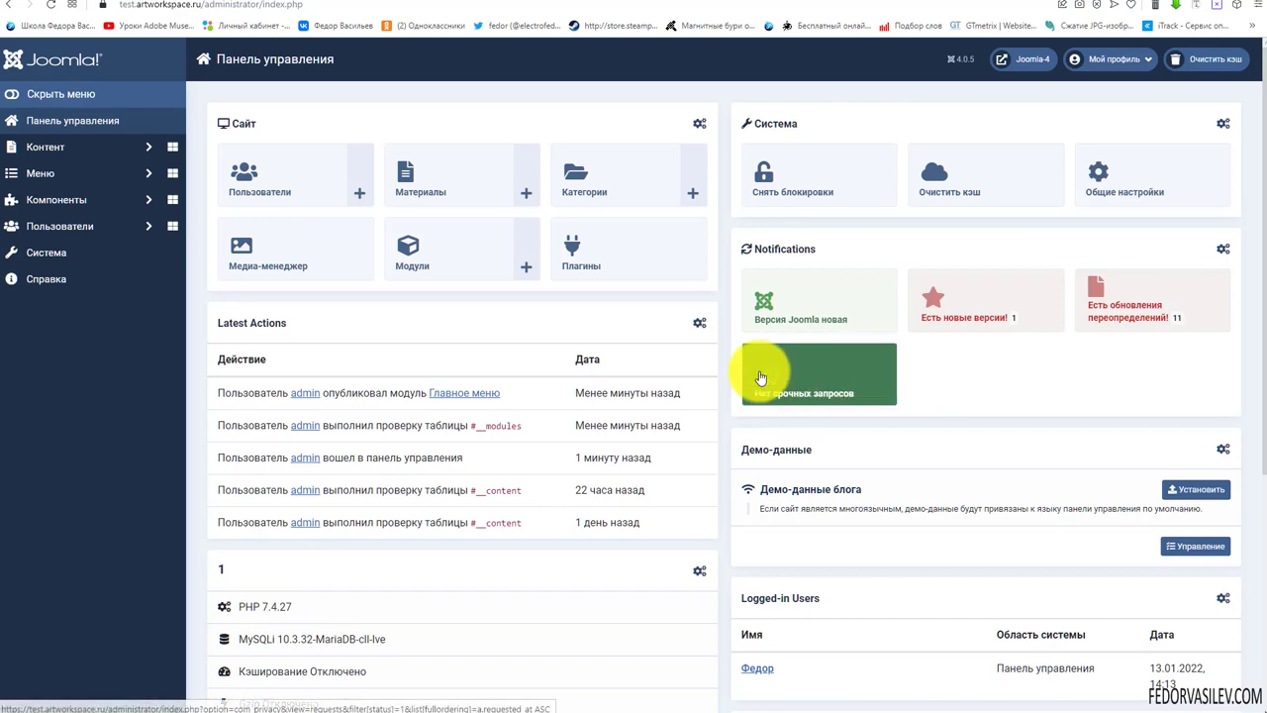
- Look over the current Joomla dashboard and install the extension package joomla4-backend-template-master.zip
{"action": "scroll", "coordinate": [763, 367], "scroll_direction": "down", "scroll_amount": 4}
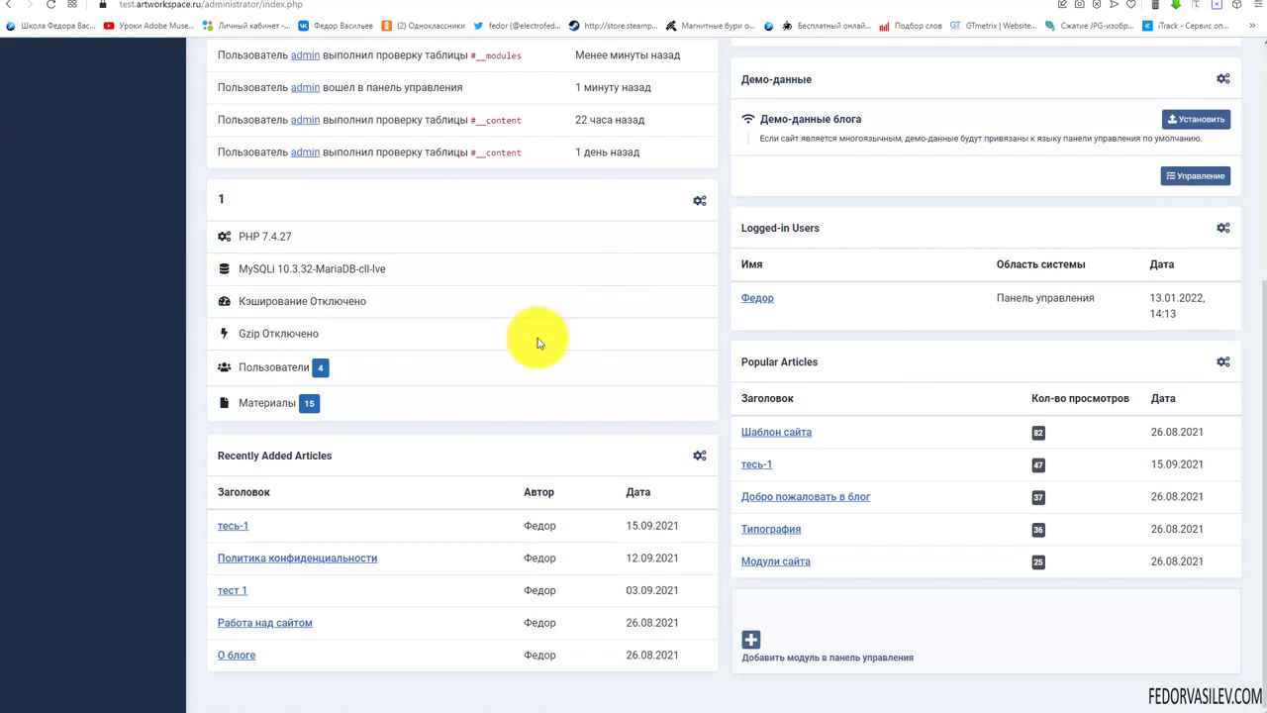
{"action": "scroll", "coordinate": [538, 343], "scroll_direction": "up", "scroll_amount": 4}
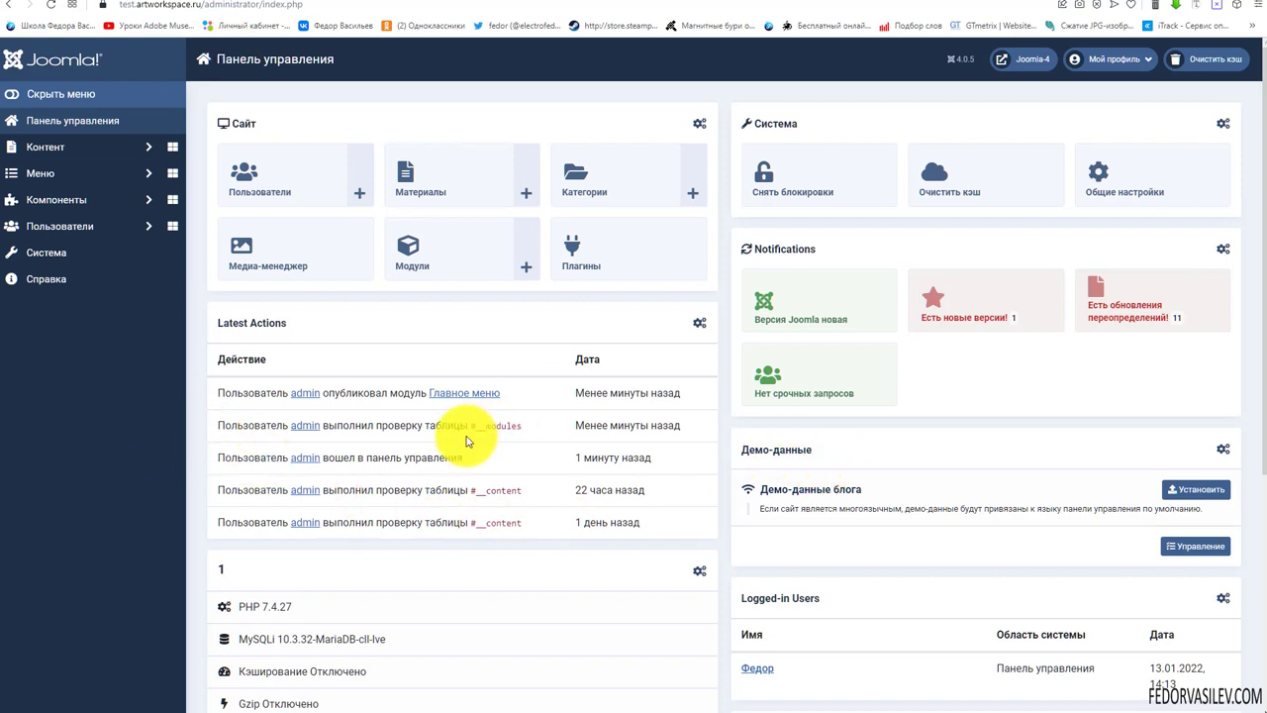
{"action": "left_click", "coordinate": [58, 259]}
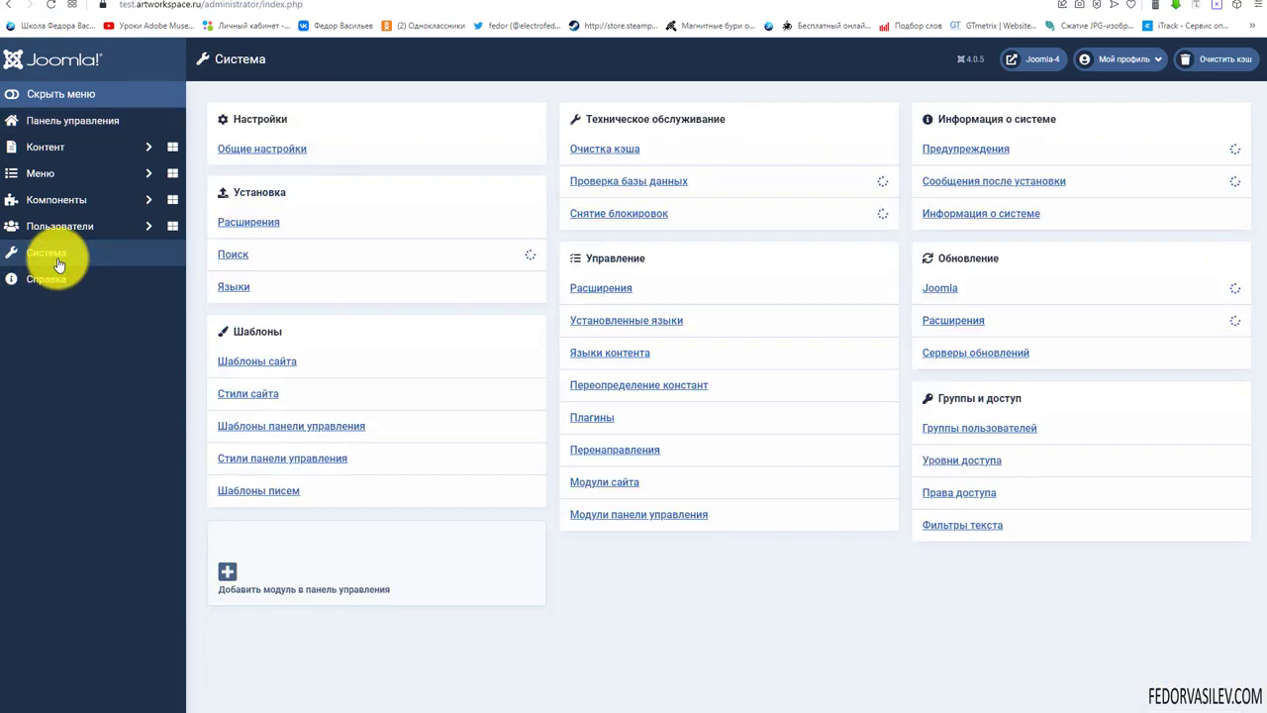
{"action": "left_click", "coordinate": [245, 220]}
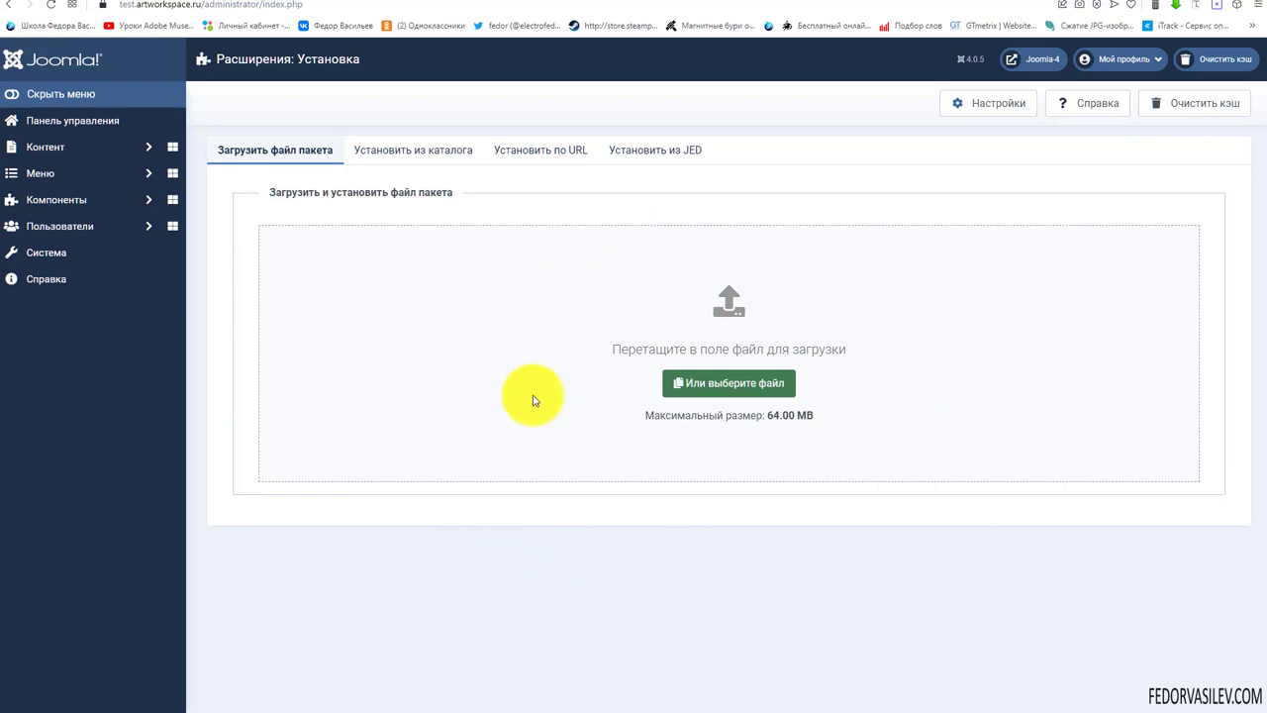
{"action": "left_click", "coordinate": [713, 385]}
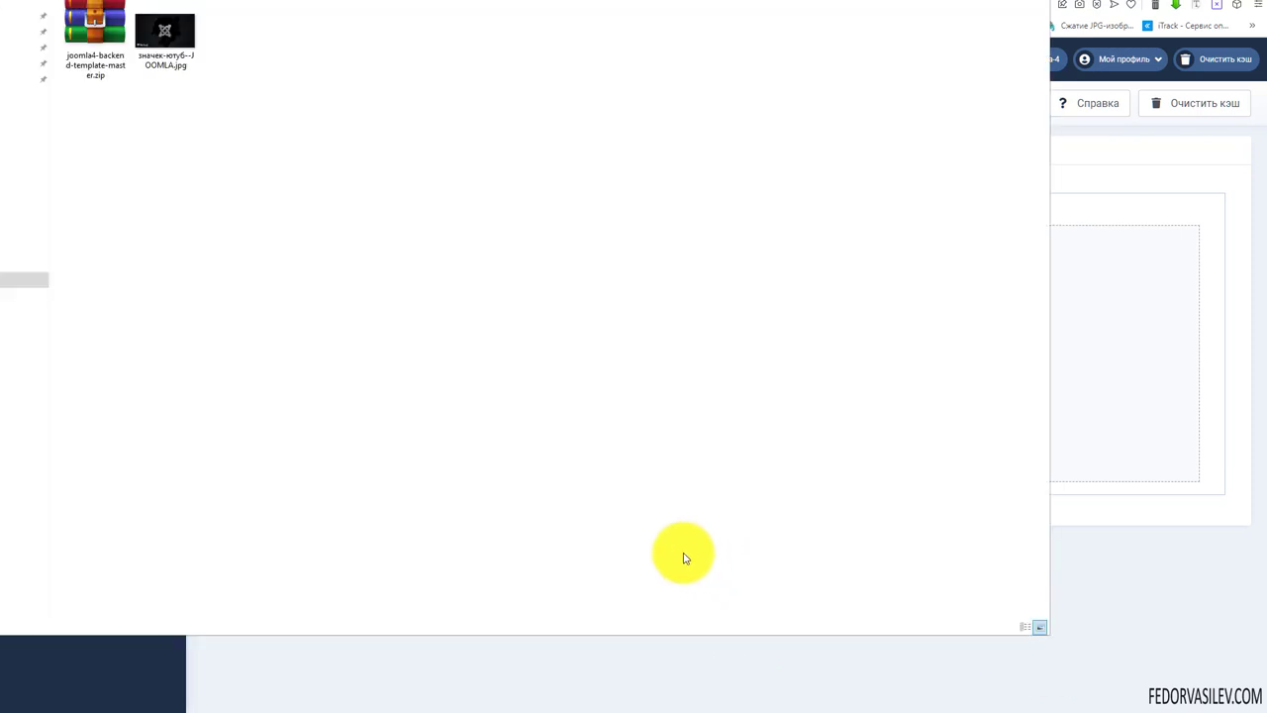
{"action": "left_click", "coordinate": [93, 50]}
{"action": "left_click", "coordinate": [90, 22]}
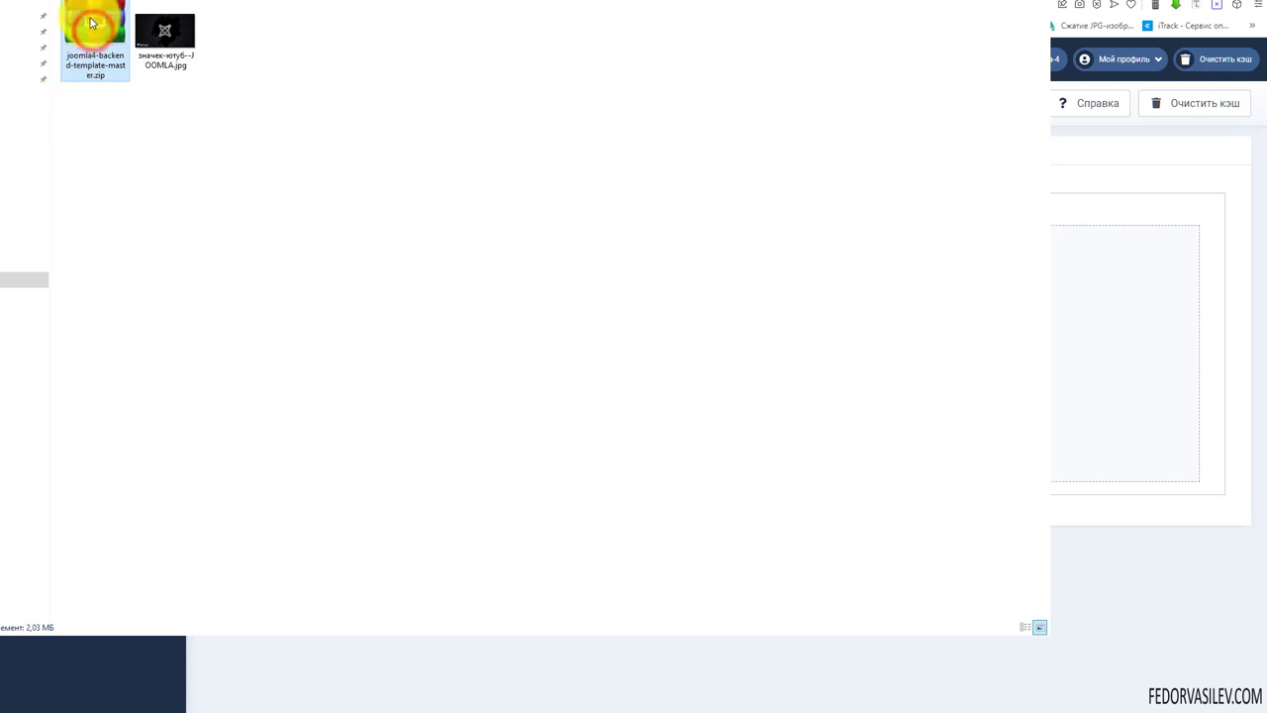
{"action": "left_click_drag", "start_coordinate": [92, 51], "coordinate": [1089, 361]}
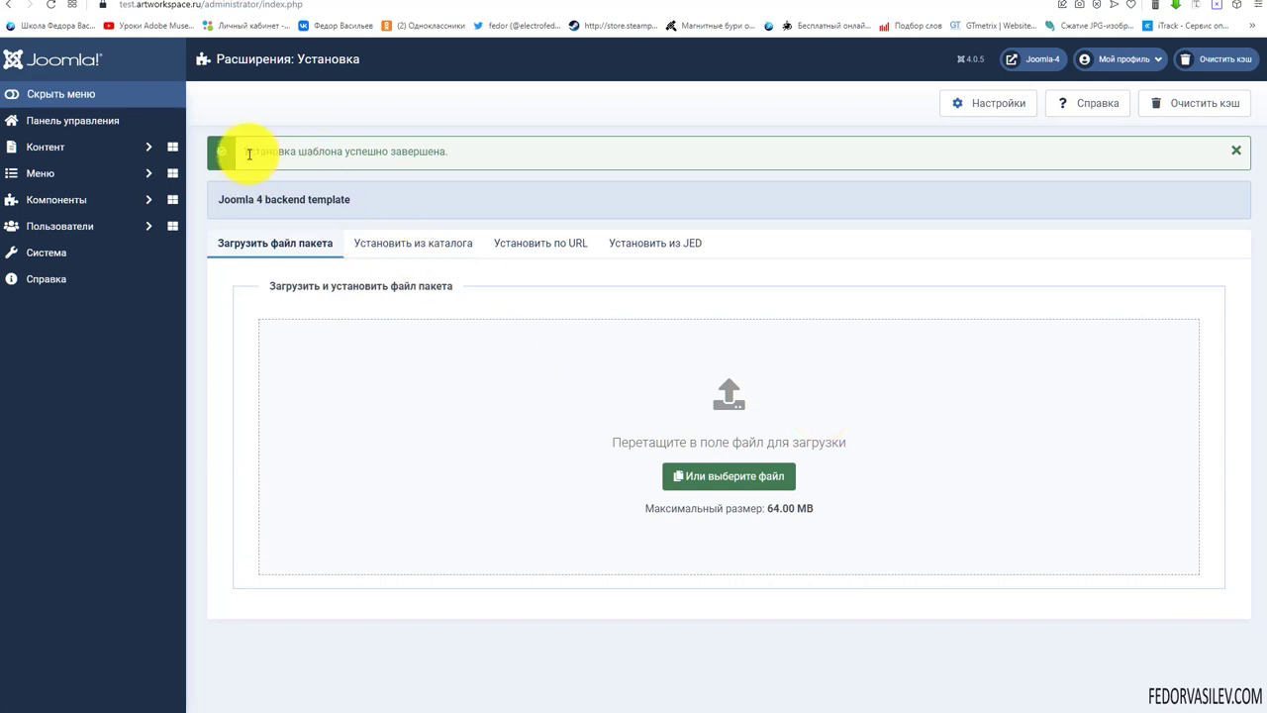
{"action": "left_click_drag", "start_coordinate": [249, 152], "coordinate": [450, 151]}
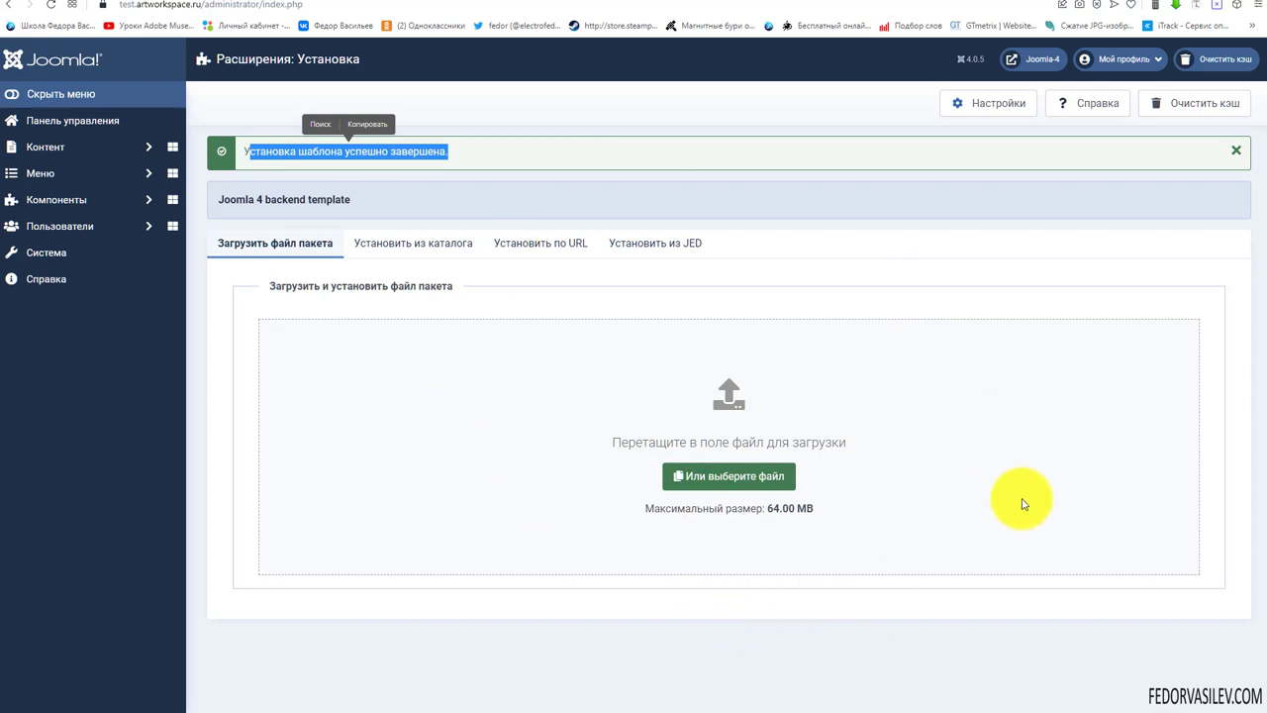
- Open the template styles list and filter it to the Панель управления styles
{"action": "left_click", "coordinate": [52, 256]}
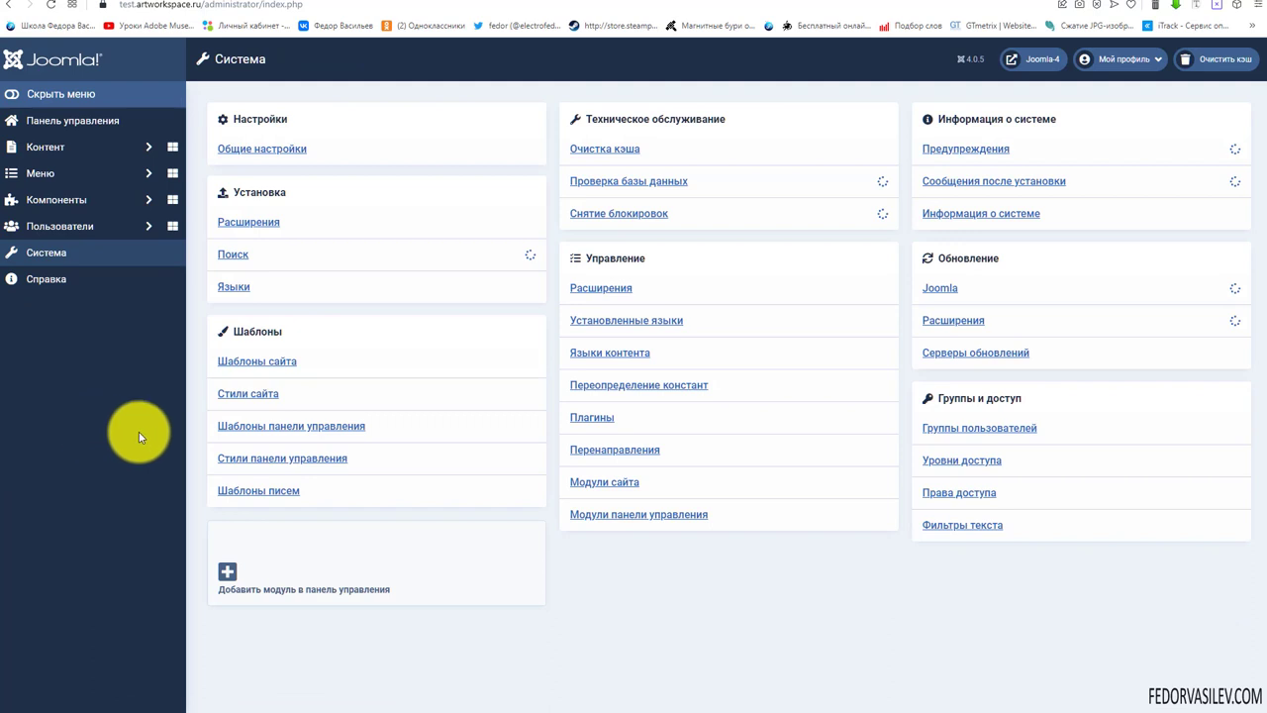
{"action": "left_click", "coordinate": [242, 395]}
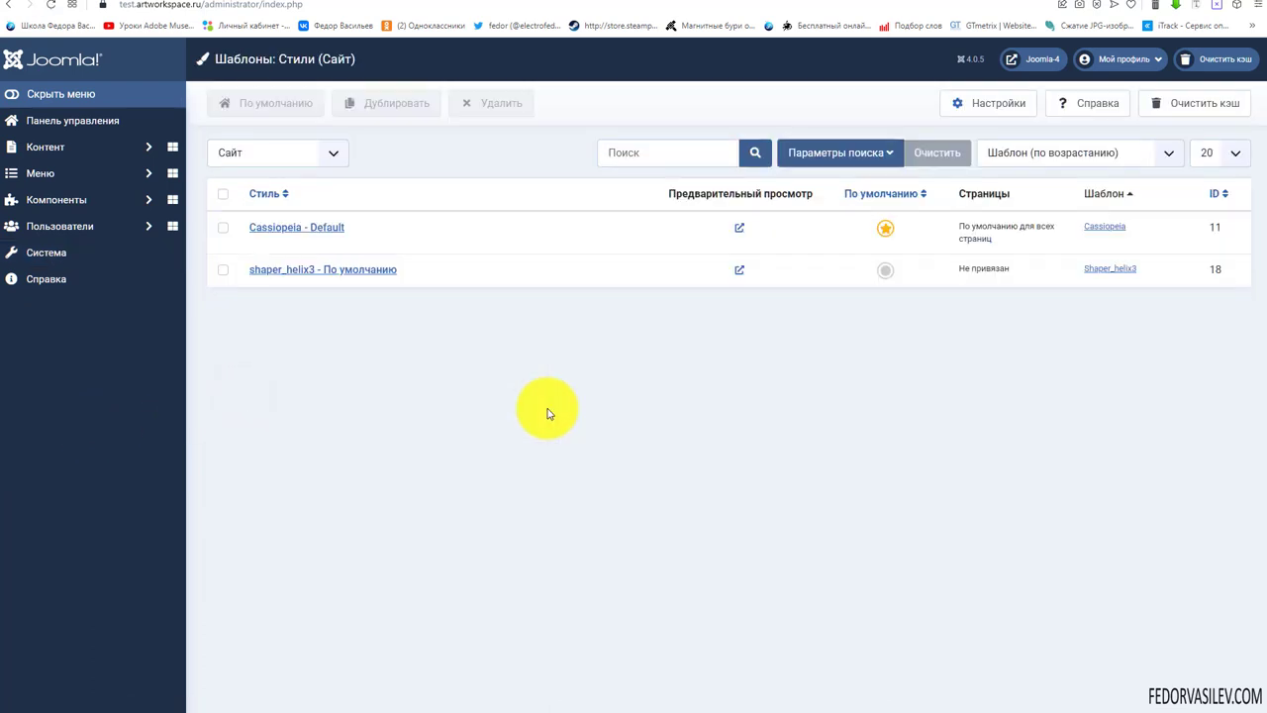
{"action": "left_click", "coordinate": [333, 154]}
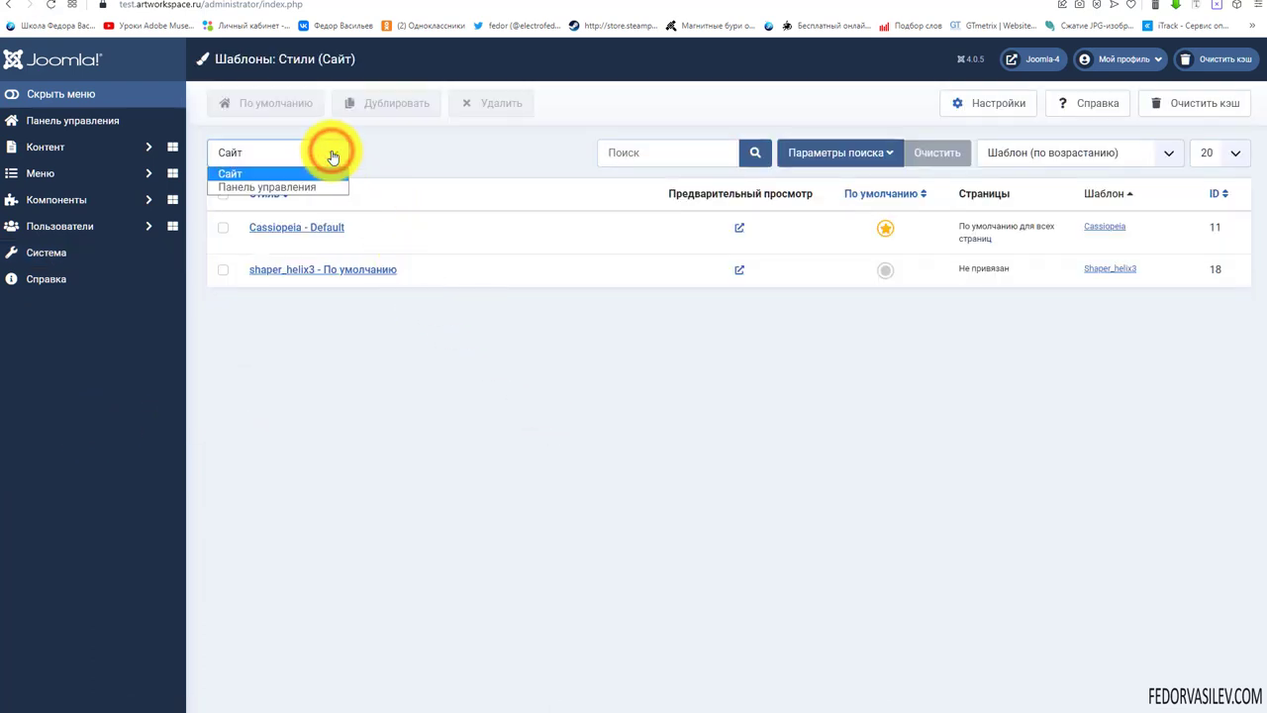
{"action": "left_click", "coordinate": [315, 186]}
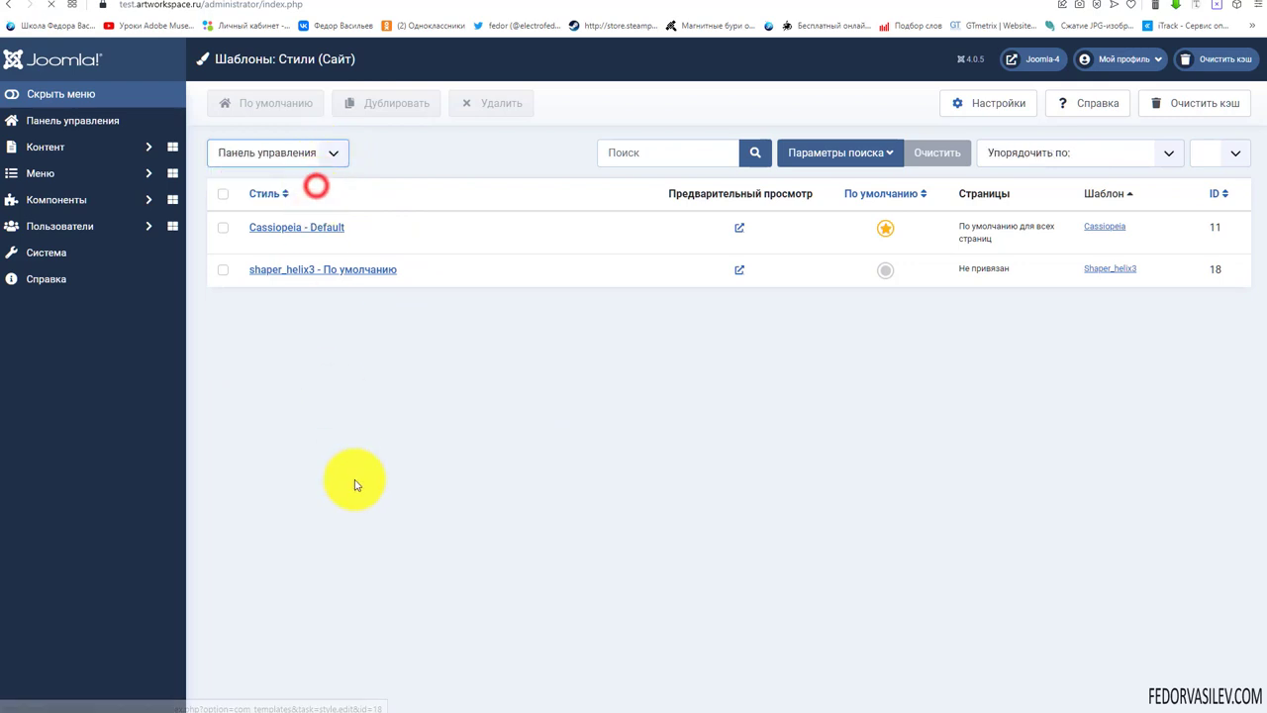
- Make the Bettum Administrator template style the default for the control panel
{"action": "left_click_drag", "start_coordinate": [338, 226], "coordinate": [245, 227]}
{"action": "left_click", "coordinate": [333, 386]}
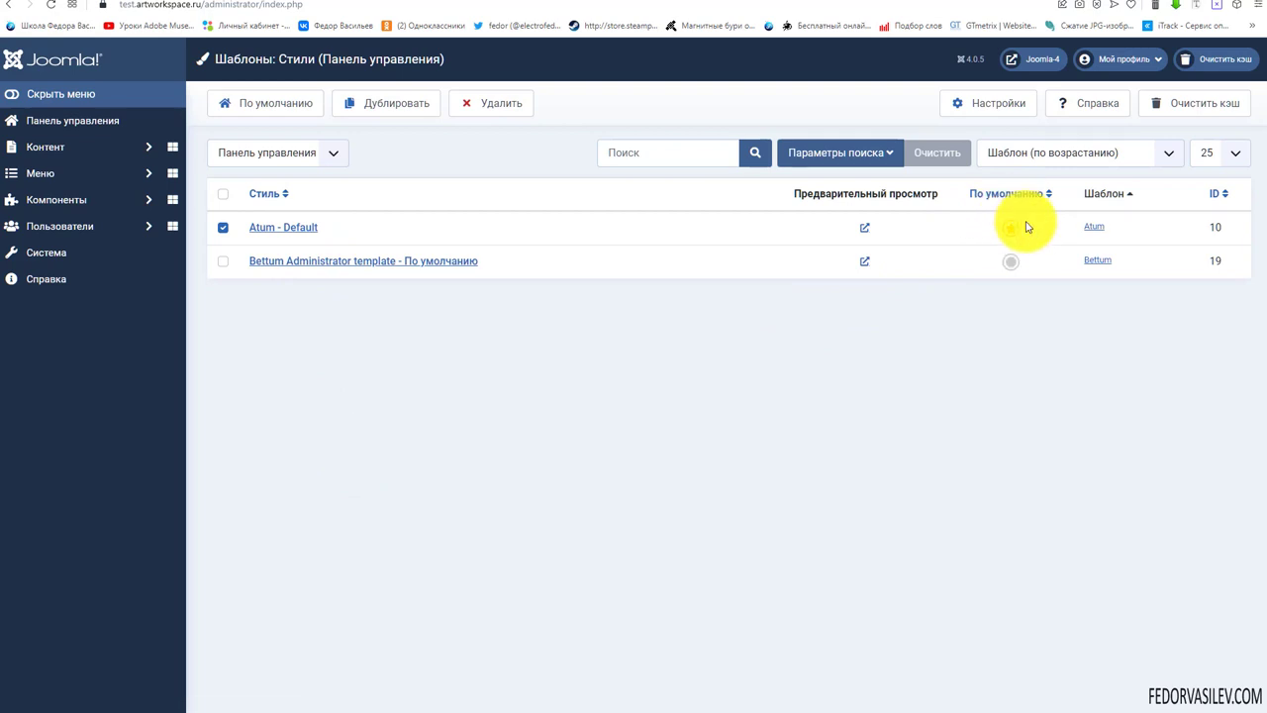
{"action": "left_click_drag", "start_coordinate": [242, 261], "coordinate": [500, 263]}
{"action": "left_click", "coordinate": [506, 386]}
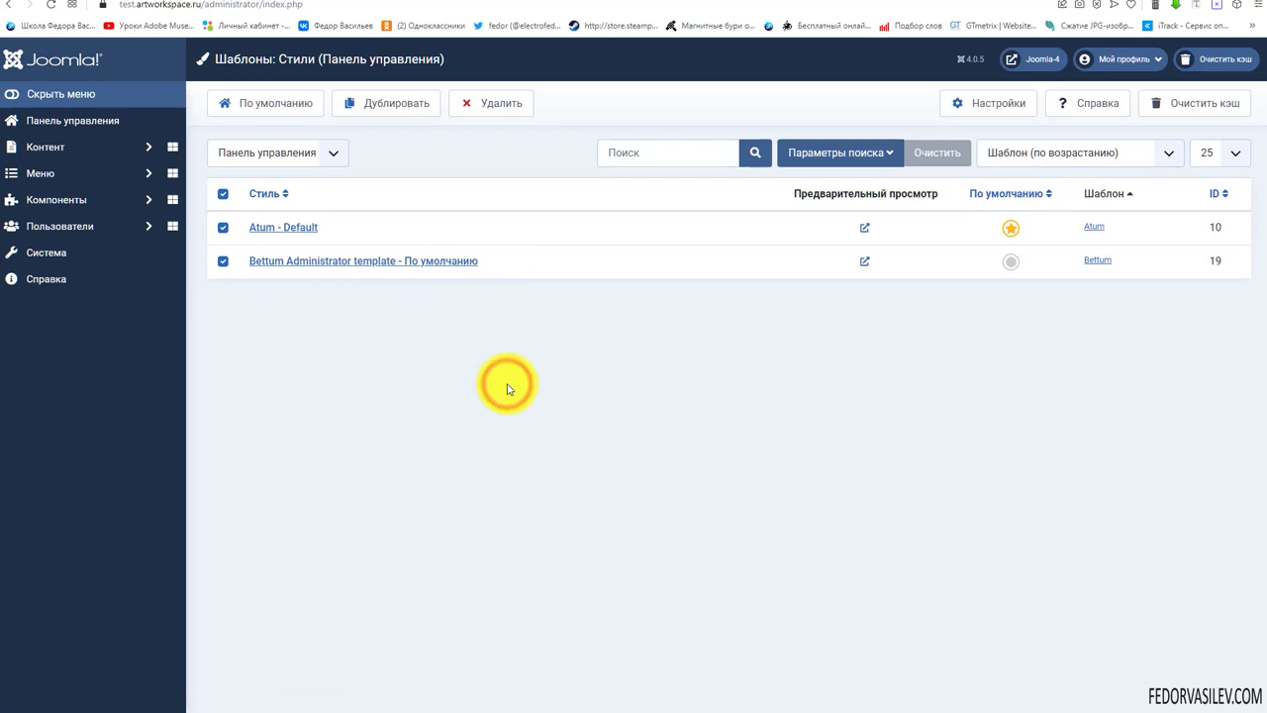
{"action": "left_click", "coordinate": [1011, 263]}
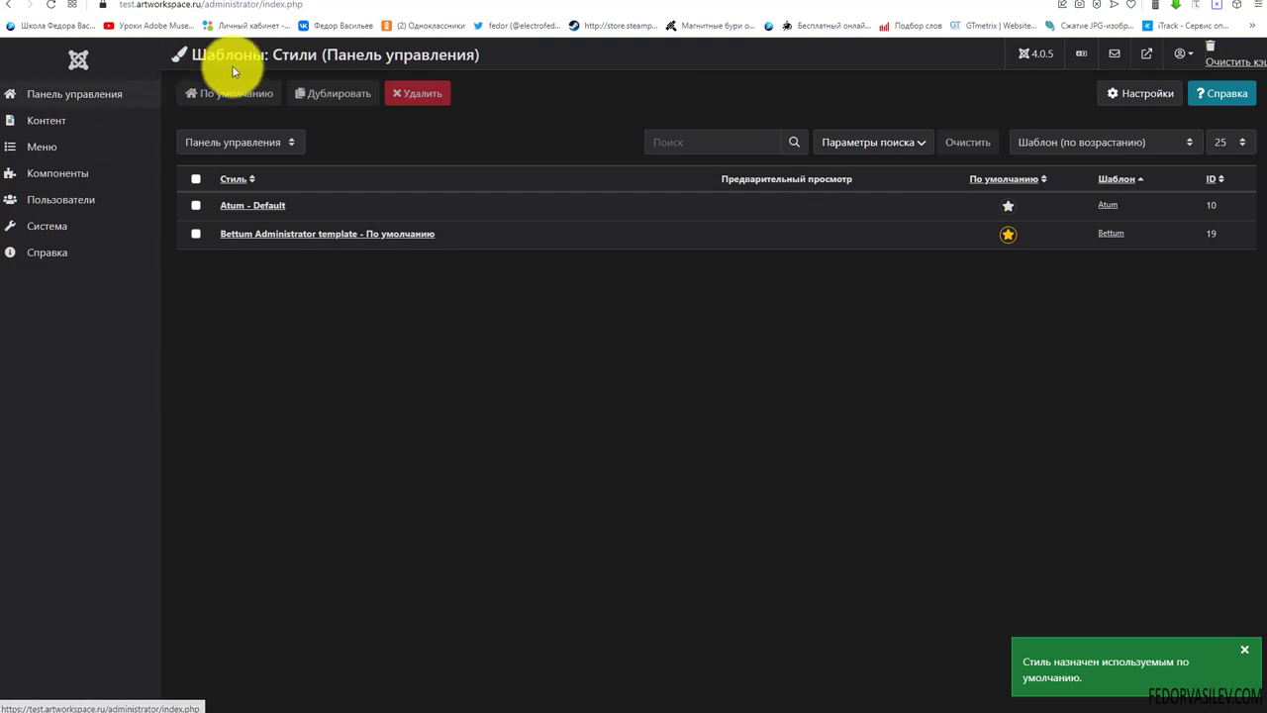
- Examine how the control panel dashboard and the list of articles look with the dark template
{"action": "left_click", "coordinate": [69, 96]}
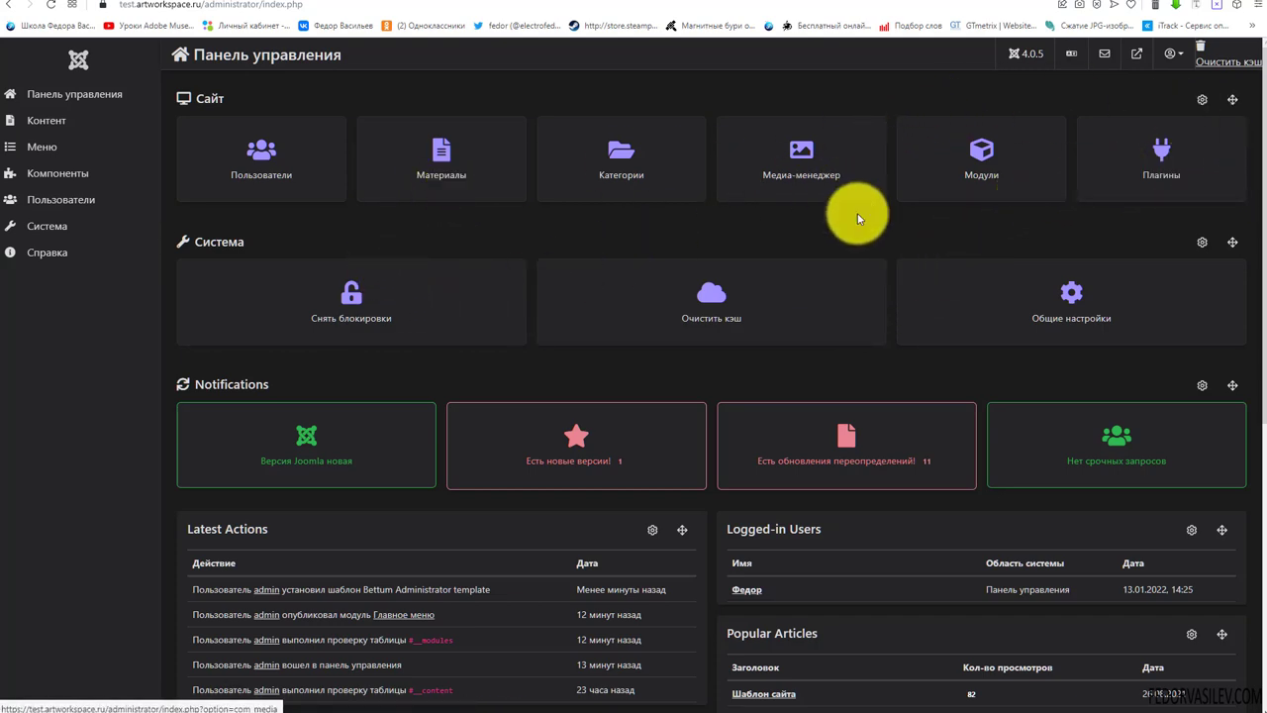
{"action": "scroll", "coordinate": [843, 283], "scroll_direction": "down", "scroll_amount": 5}
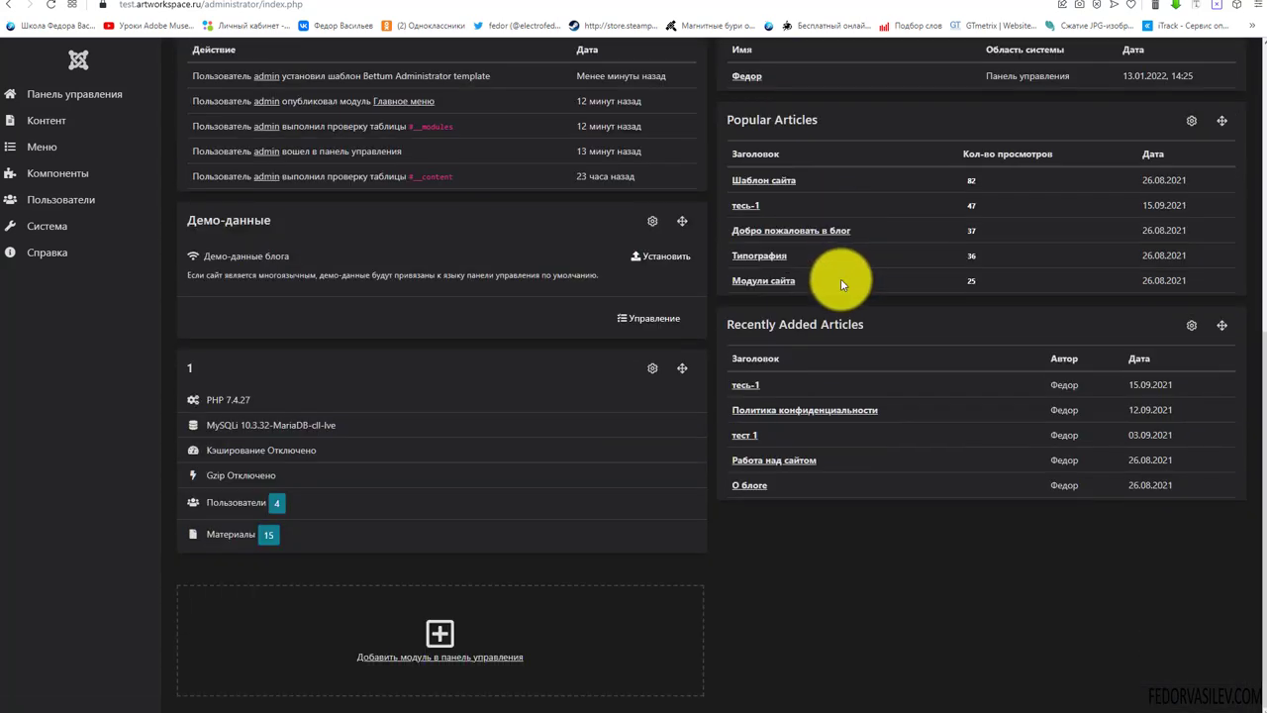
{"action": "scroll", "coordinate": [843, 284], "scroll_direction": "up", "scroll_amount": 5}
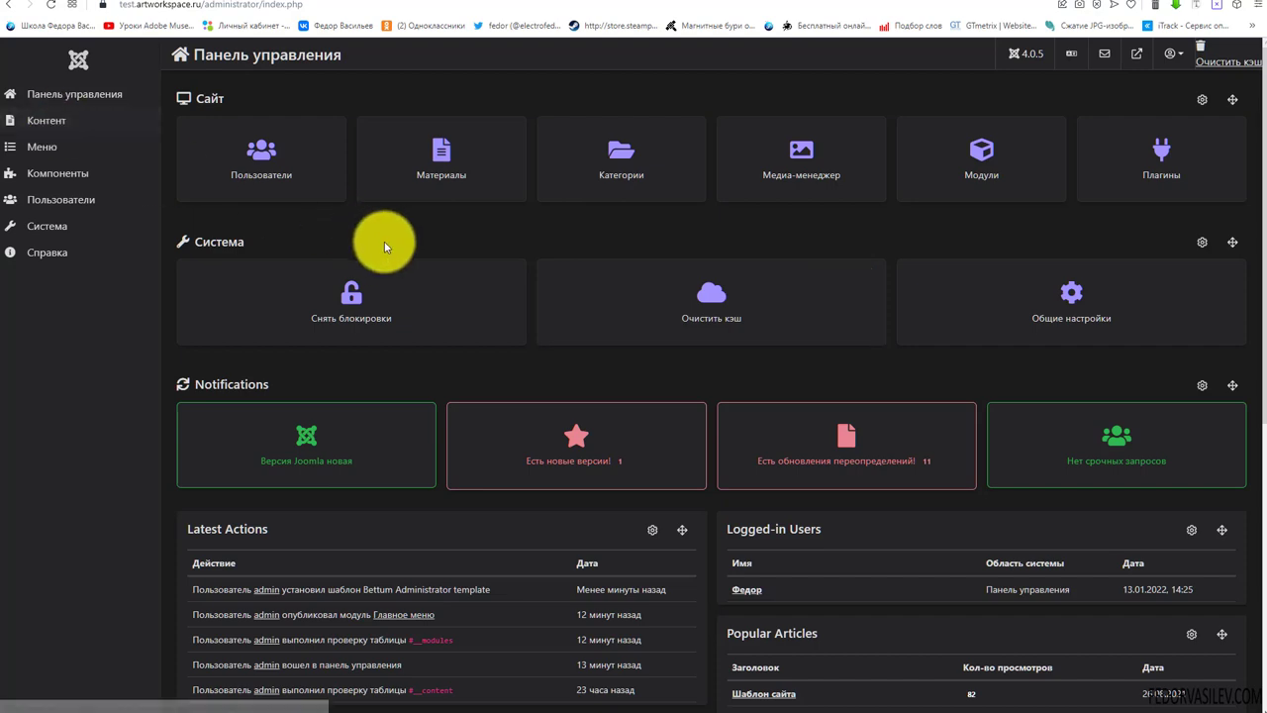
{"action": "left_click", "coordinate": [425, 157]}
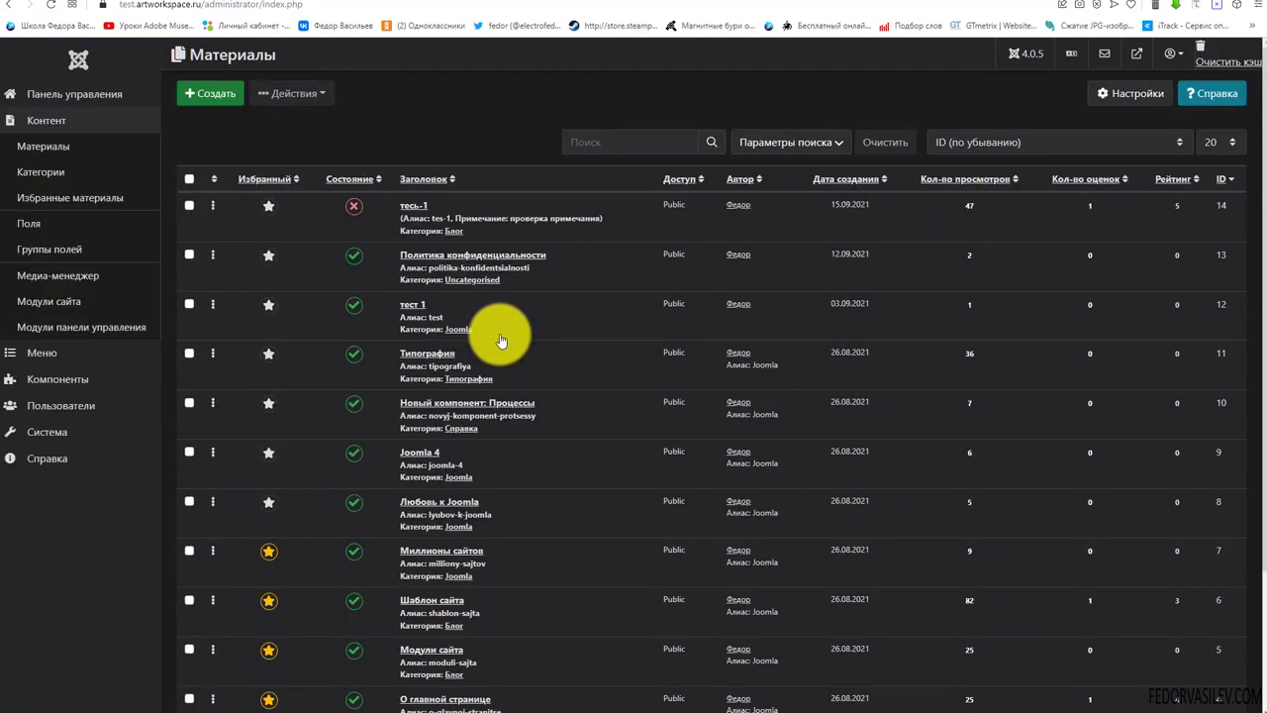
{"action": "scroll", "coordinate": [396, 257], "scroll_direction": "down", "scroll_amount": 1}
{"action": "scroll", "coordinate": [416, 267], "scroll_direction": "up", "scroll_amount": 1}
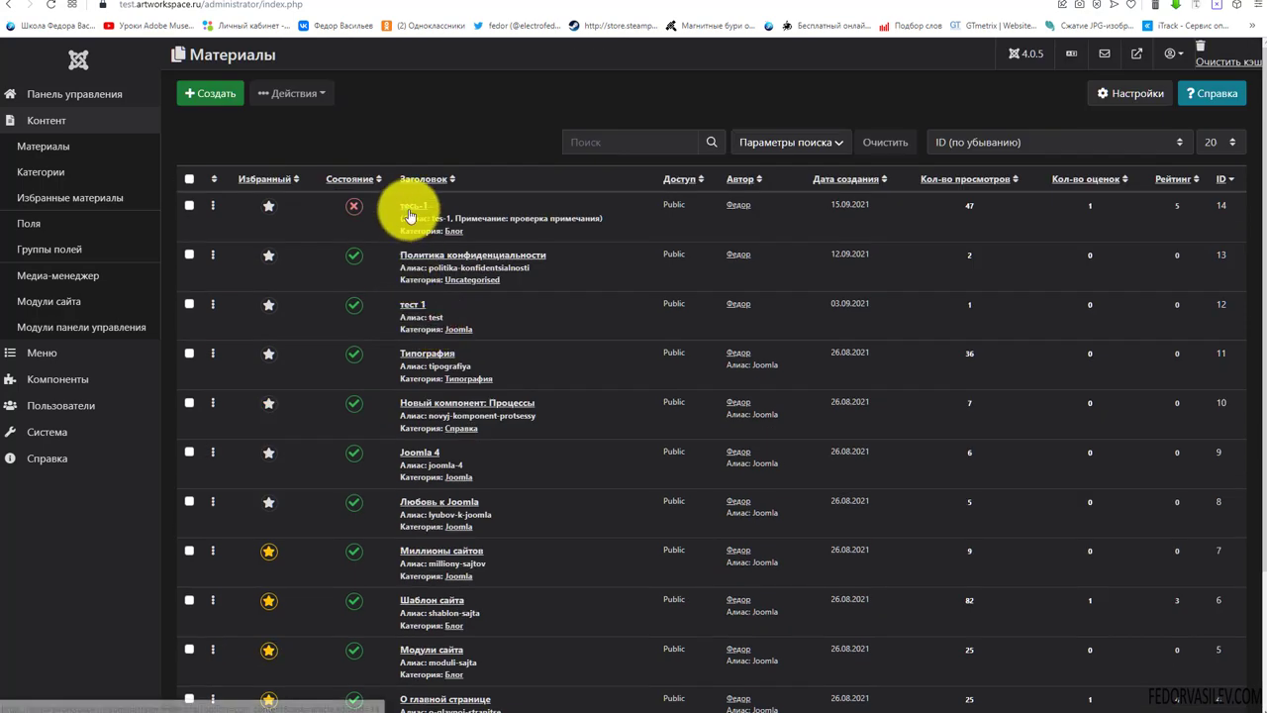
- Inspect the article тесь-1 in the editor, including its image, display and Helix3 Blog Options settings, and close it without saving
{"action": "left_click", "coordinate": [412, 205]}
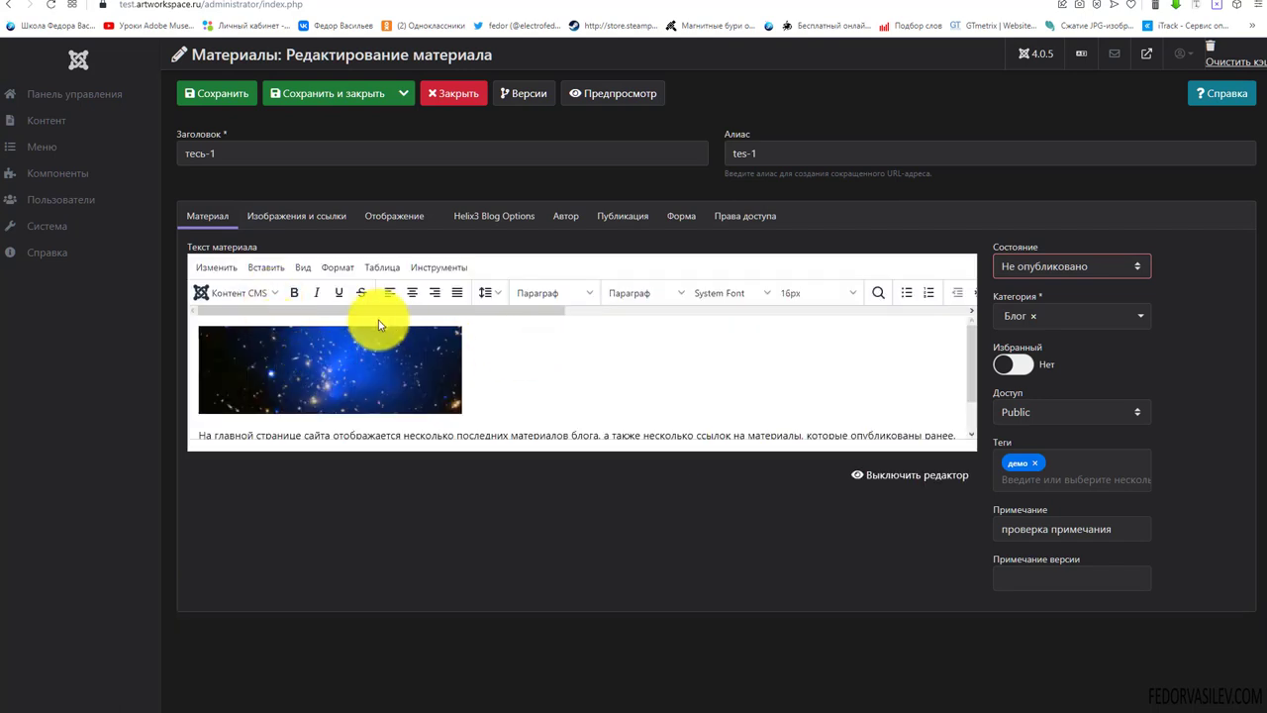
{"action": "left_click_drag", "start_coordinate": [380, 310], "coordinate": [320, 294]}
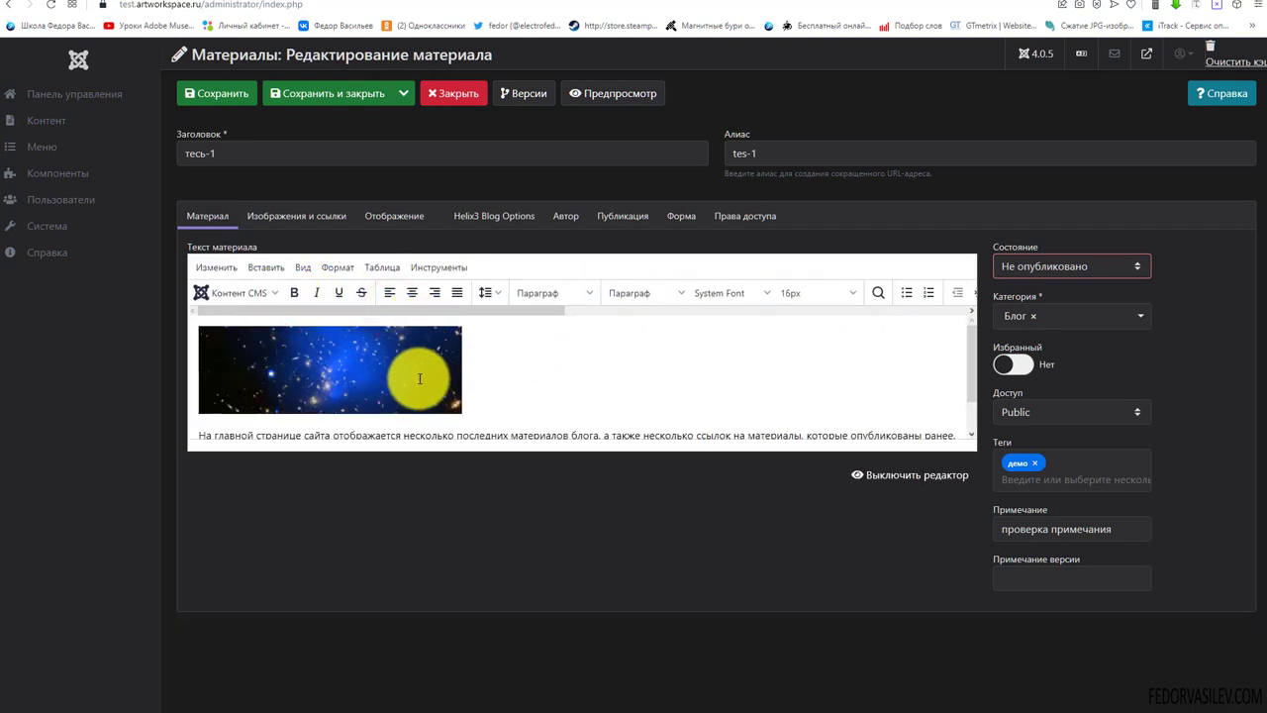
{"action": "scroll", "coordinate": [546, 391], "scroll_direction": "down", "scroll_amount": 1}
{"action": "scroll", "coordinate": [545, 391], "scroll_direction": "up", "scroll_amount": 1}
{"action": "left_click", "coordinate": [295, 220]}
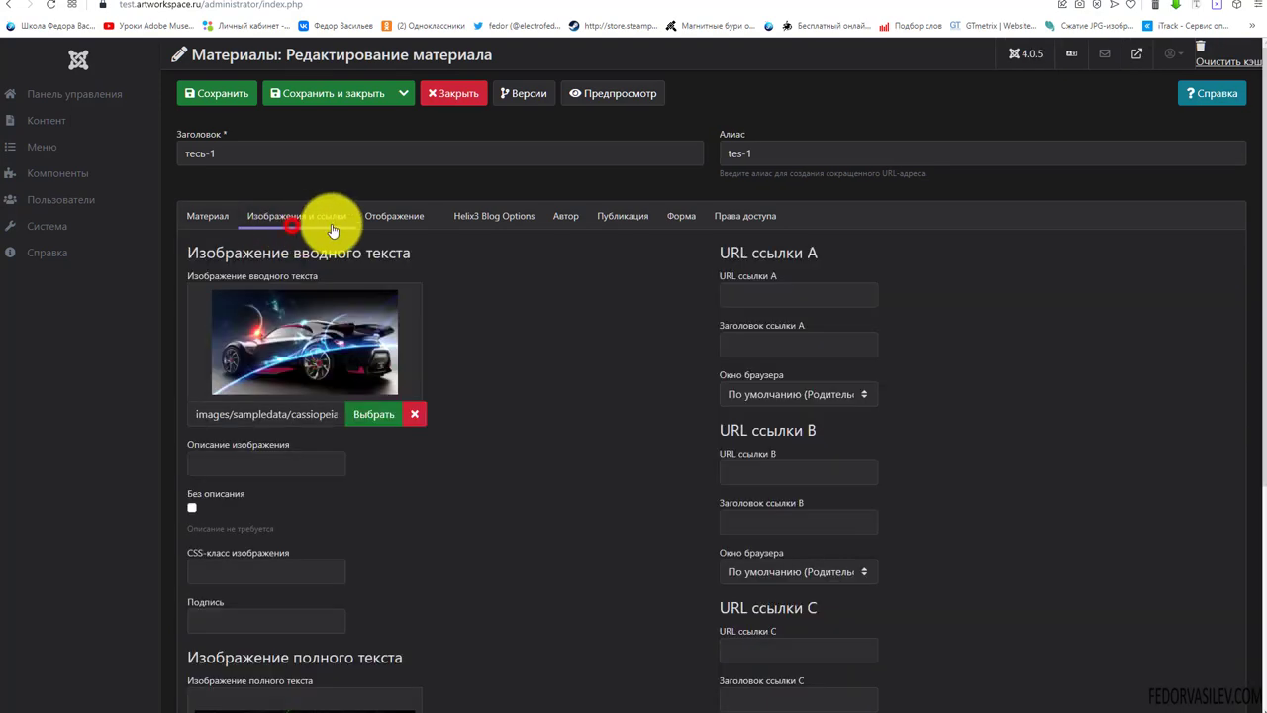
{"action": "left_click", "coordinate": [417, 211]}
{"action": "left_click", "coordinate": [488, 212]}
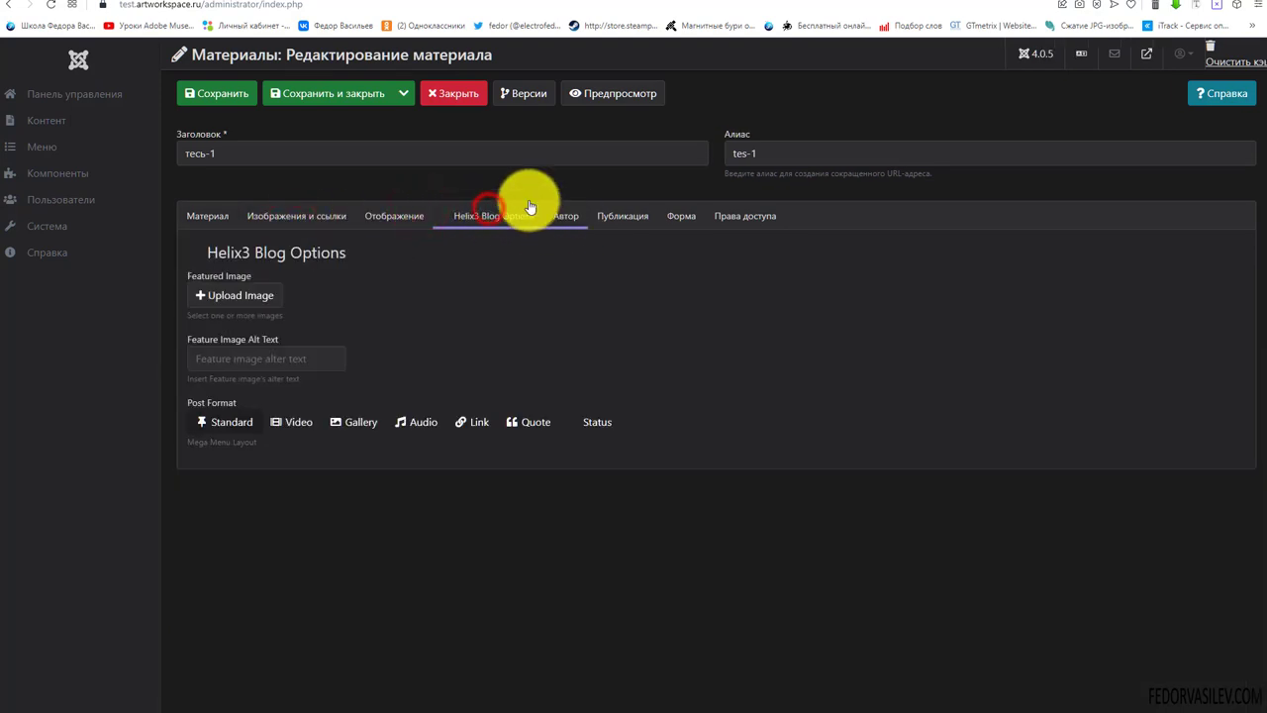
{"action": "left_click", "coordinate": [455, 93]}
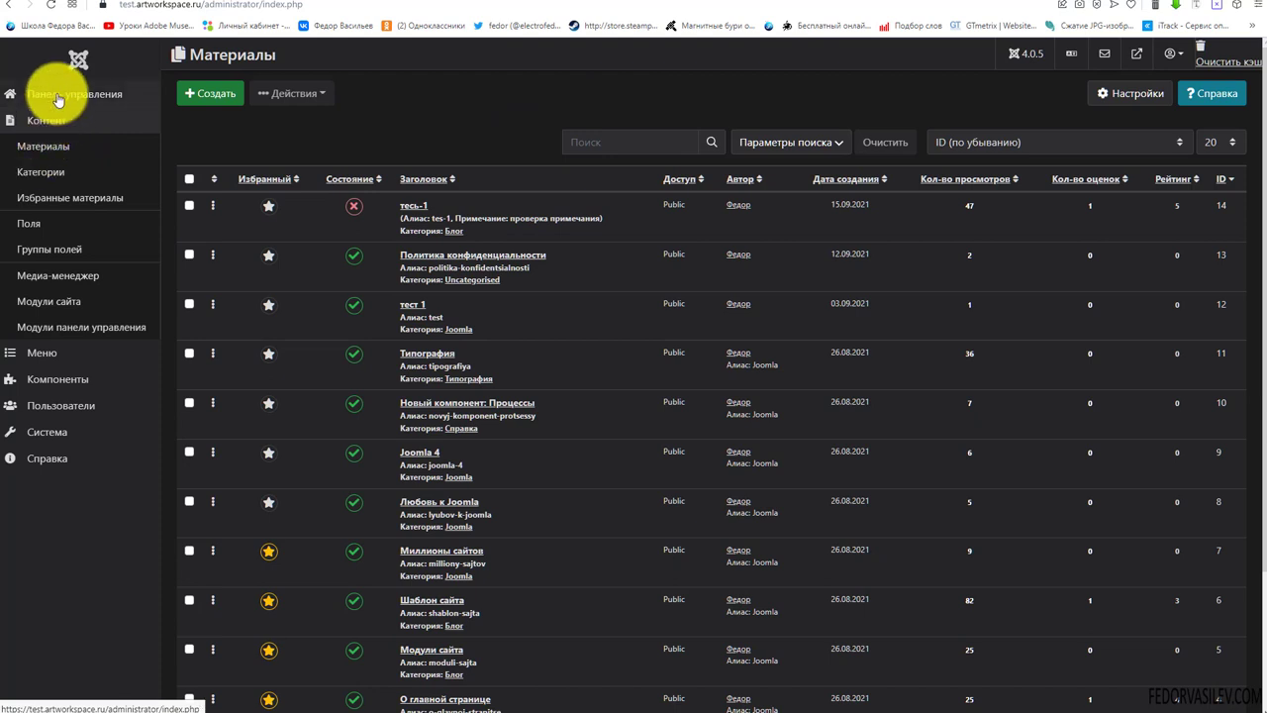
- Examine the Меню settings and the access rights for Личные сообщения, and leave the settings for the control panel
{"action": "left_click", "coordinate": [41, 353]}
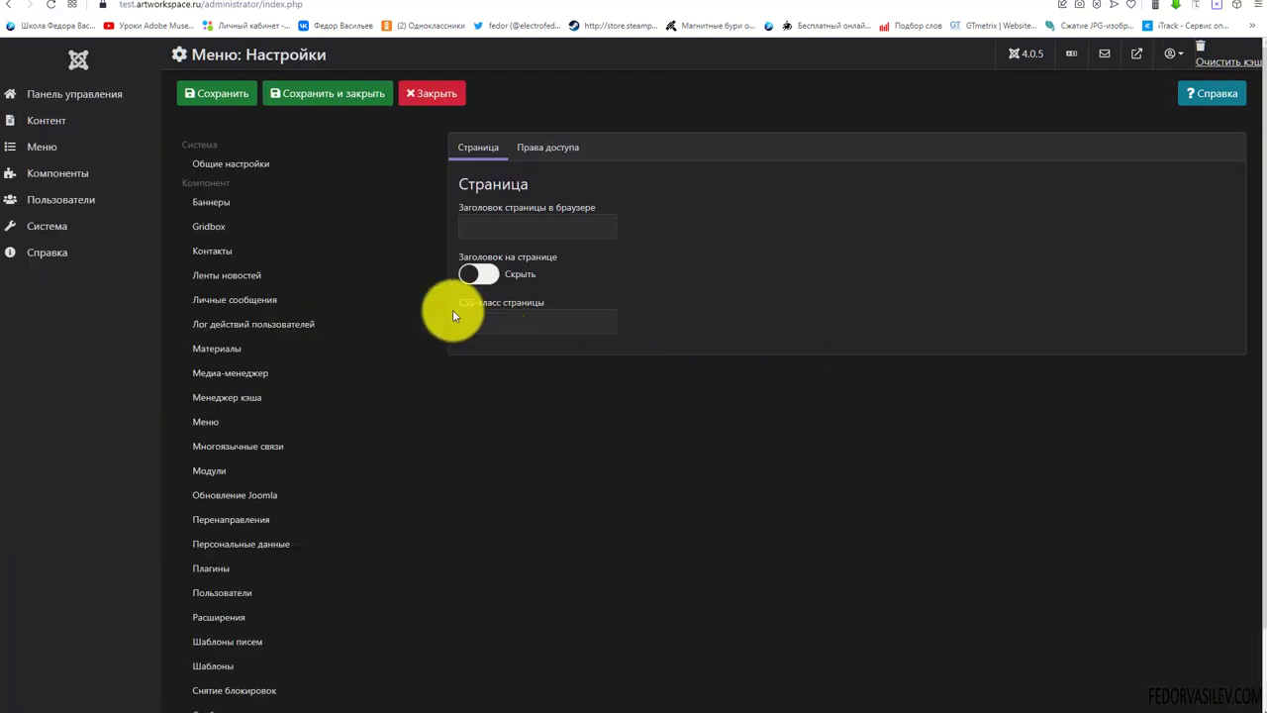
{"action": "left_click", "coordinate": [212, 297]}
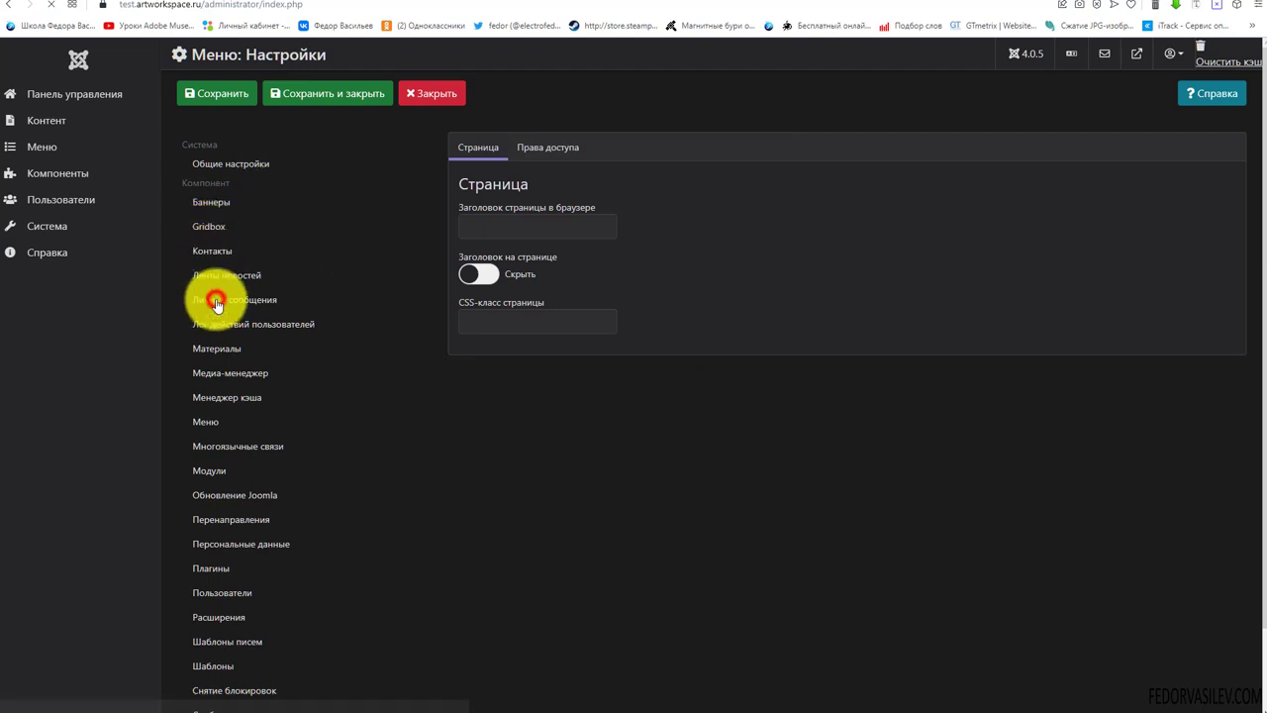
{"action": "scroll", "coordinate": [305, 487], "scroll_direction": "down", "scroll_amount": 1}
{"action": "scroll", "coordinate": [297, 390], "scroll_direction": "down", "scroll_amount": 1}
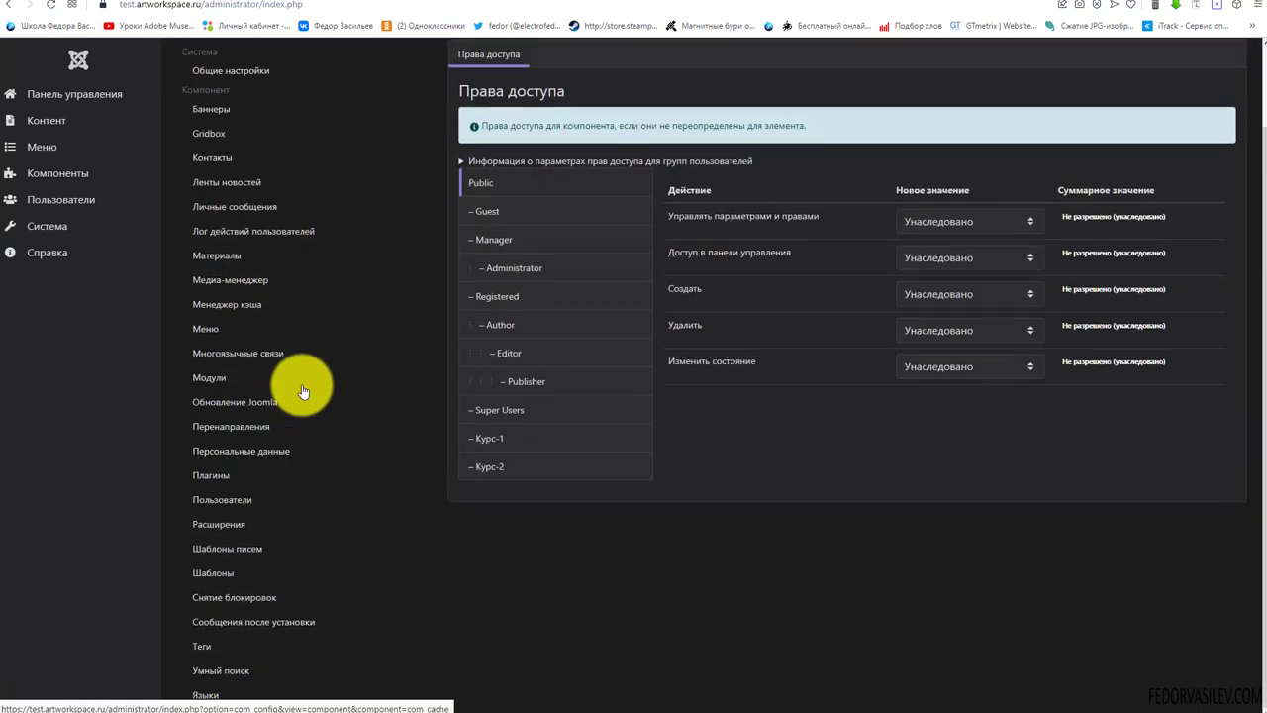
{"action": "scroll", "coordinate": [292, 392], "scroll_direction": "up", "scroll_amount": 1}
{"action": "left_click", "coordinate": [62, 89]}
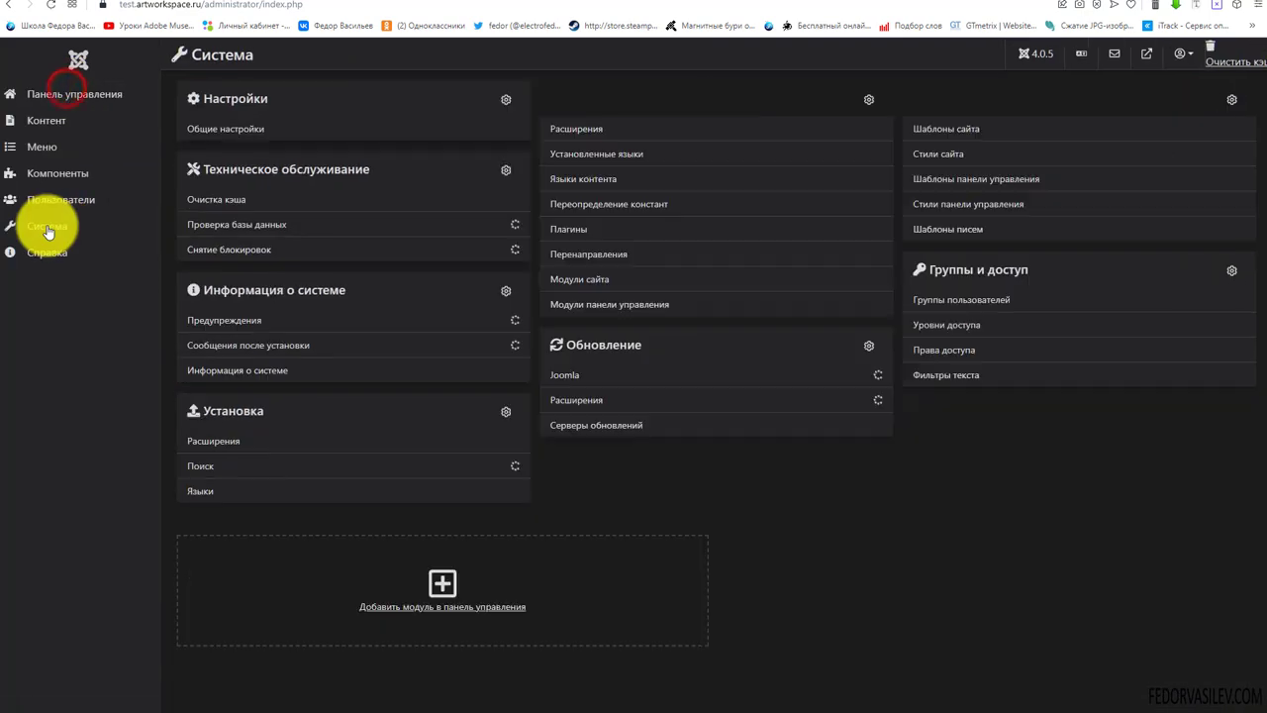
- Examine the site, server and logging settings in Общие настройки with the dark template
{"action": "left_click", "coordinate": [206, 129]}
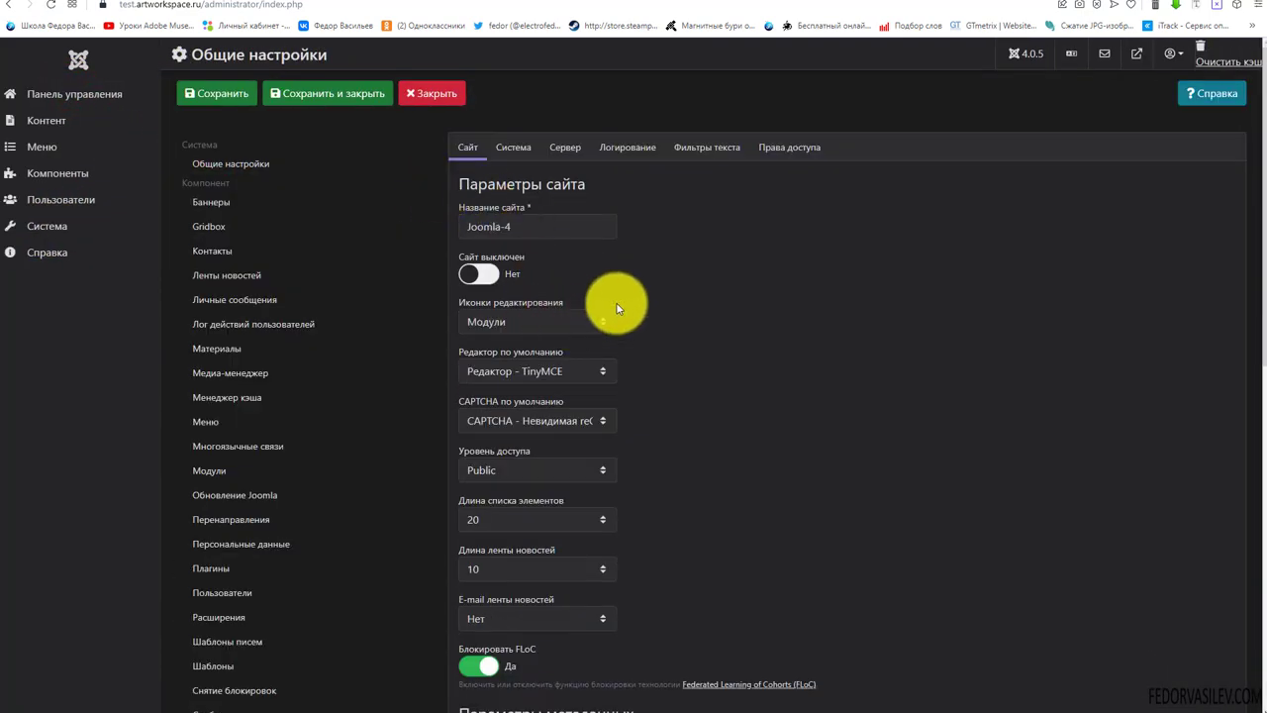
{"action": "scroll", "coordinate": [890, 376], "scroll_direction": "down", "scroll_amount": 7}
{"action": "scroll", "coordinate": [834, 402], "scroll_direction": "up", "scroll_amount": 7}
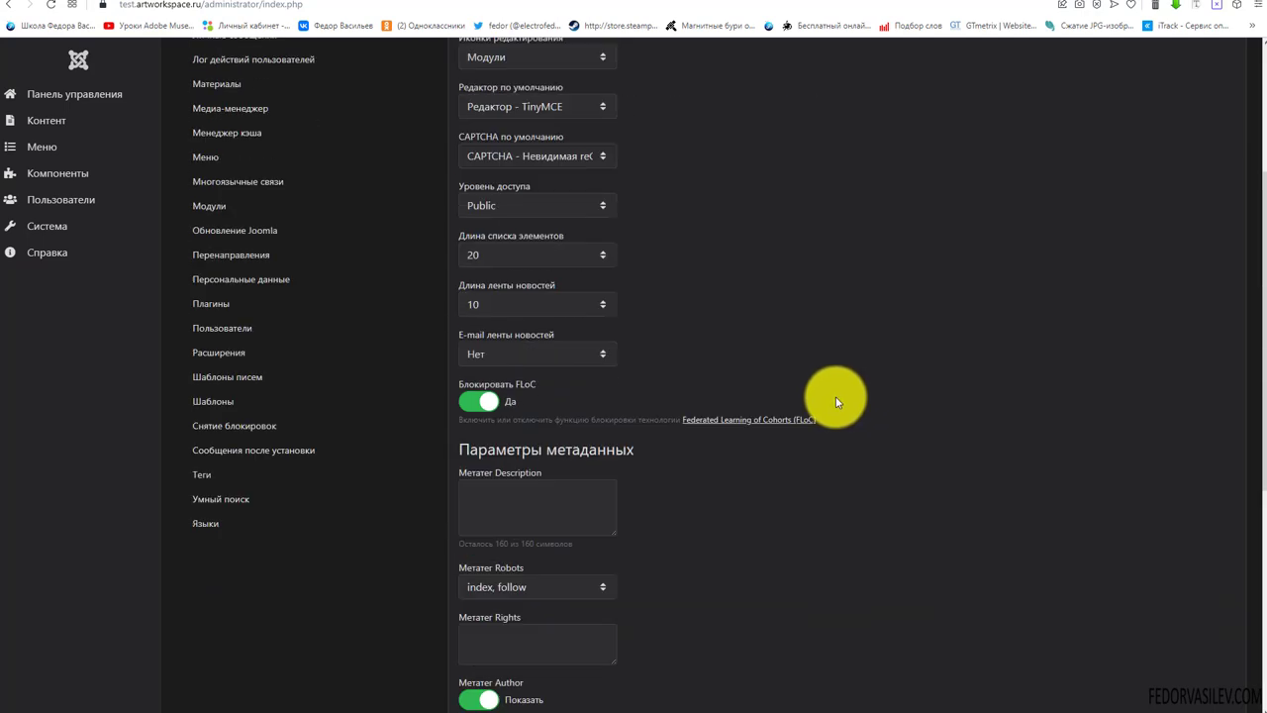
{"action": "left_click", "coordinate": [566, 147]}
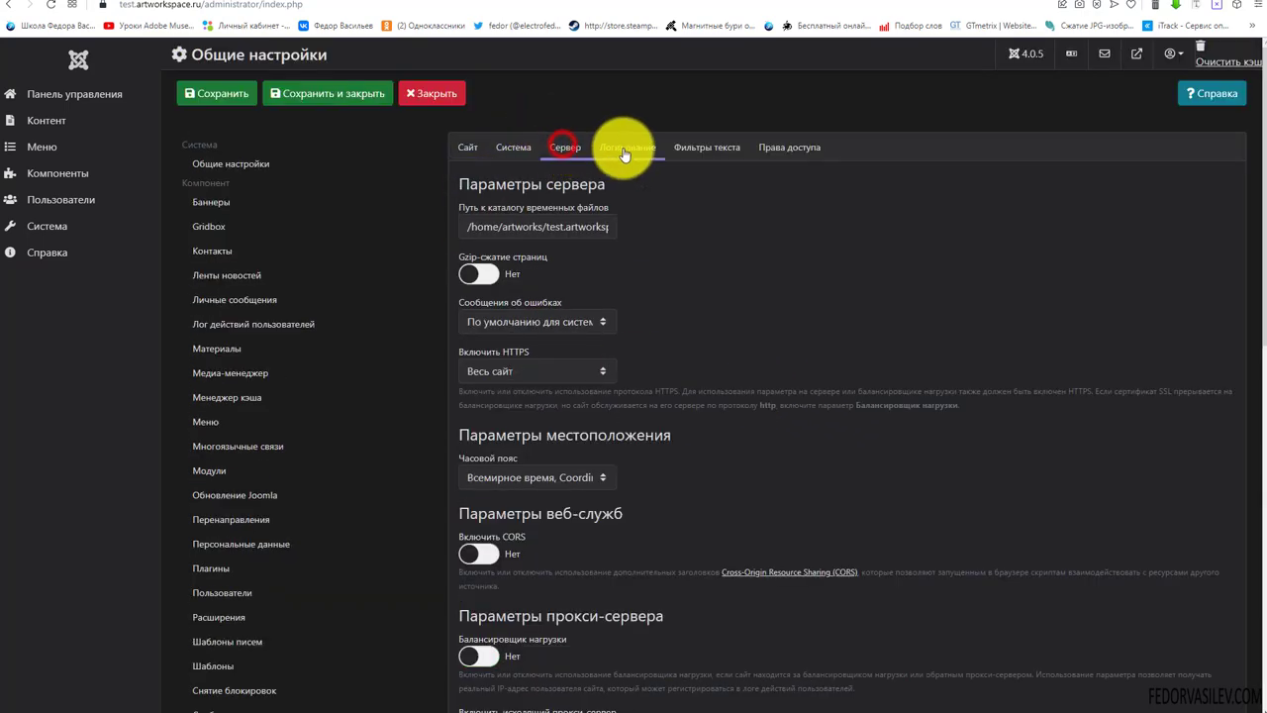
{"action": "left_click", "coordinate": [624, 148]}
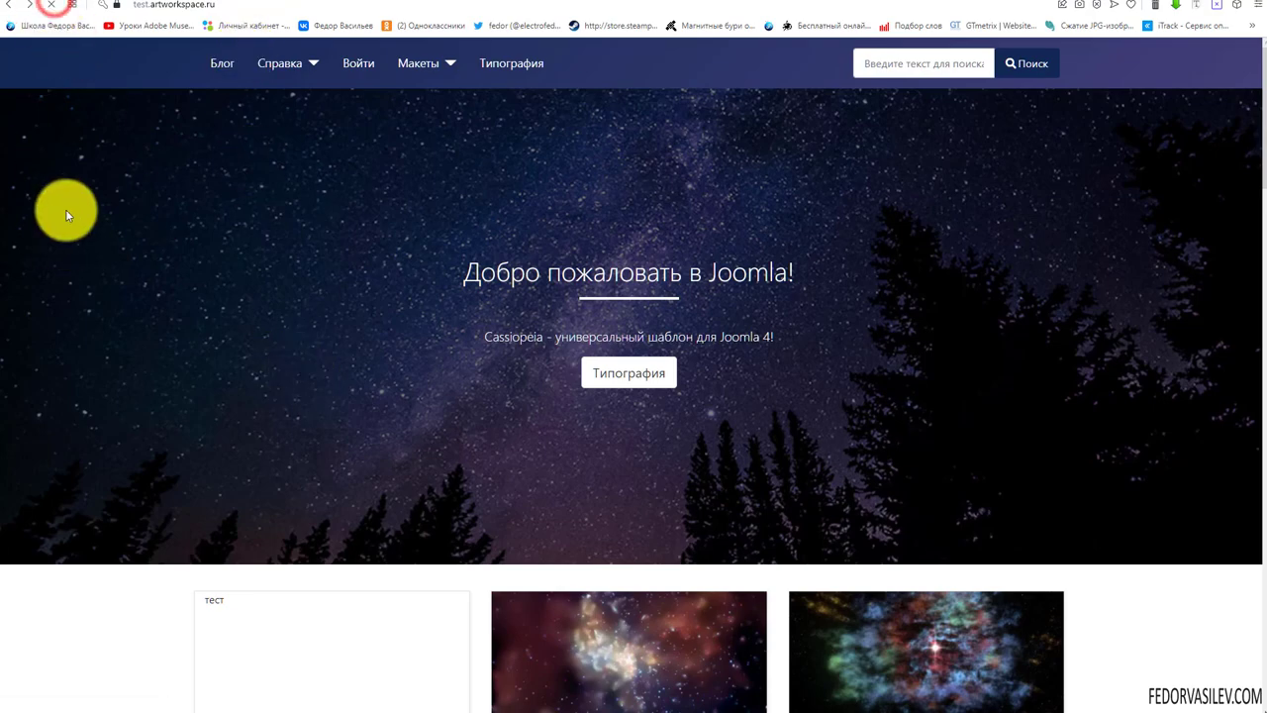
- Review the public site's home page from its header through the blog articles and back
{"action": "scroll", "coordinate": [297, 317], "scroll_direction": "down", "scroll_amount": 15}
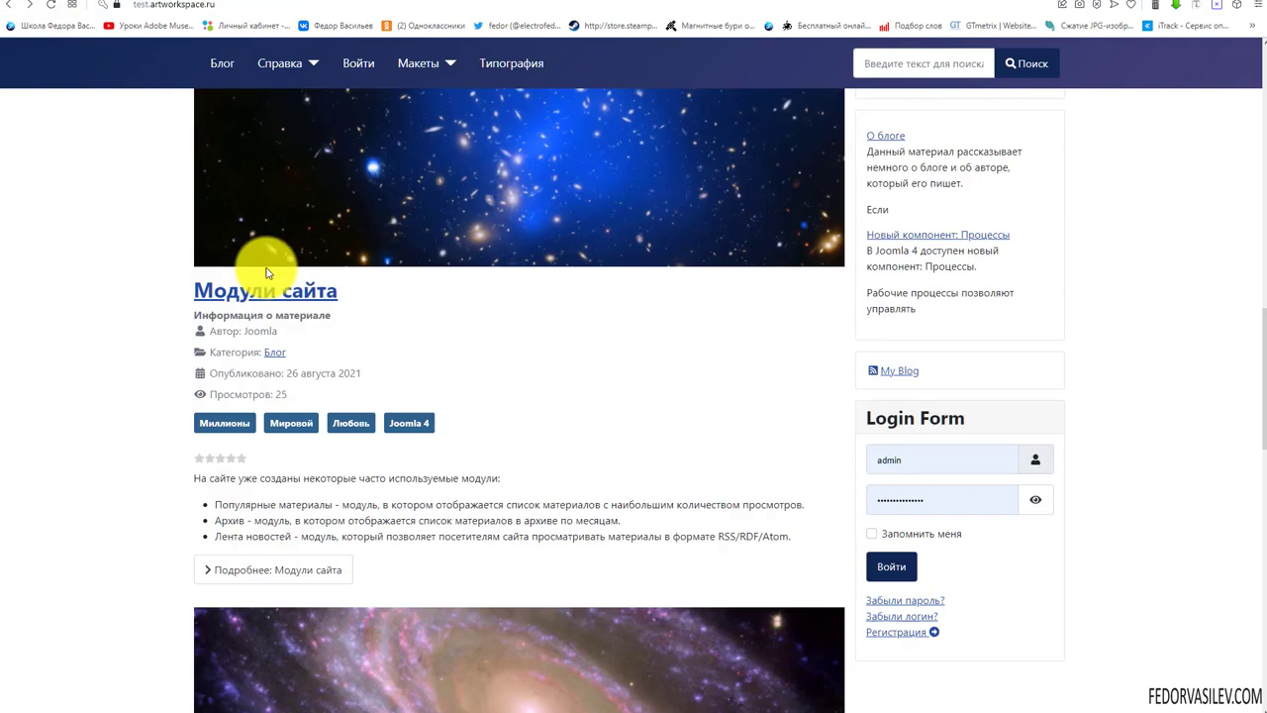
{"action": "scroll", "coordinate": [260, 269], "scroll_direction": "down", "scroll_amount": 3}
{"action": "scroll", "coordinate": [268, 269], "scroll_direction": "up", "scroll_amount": 18}
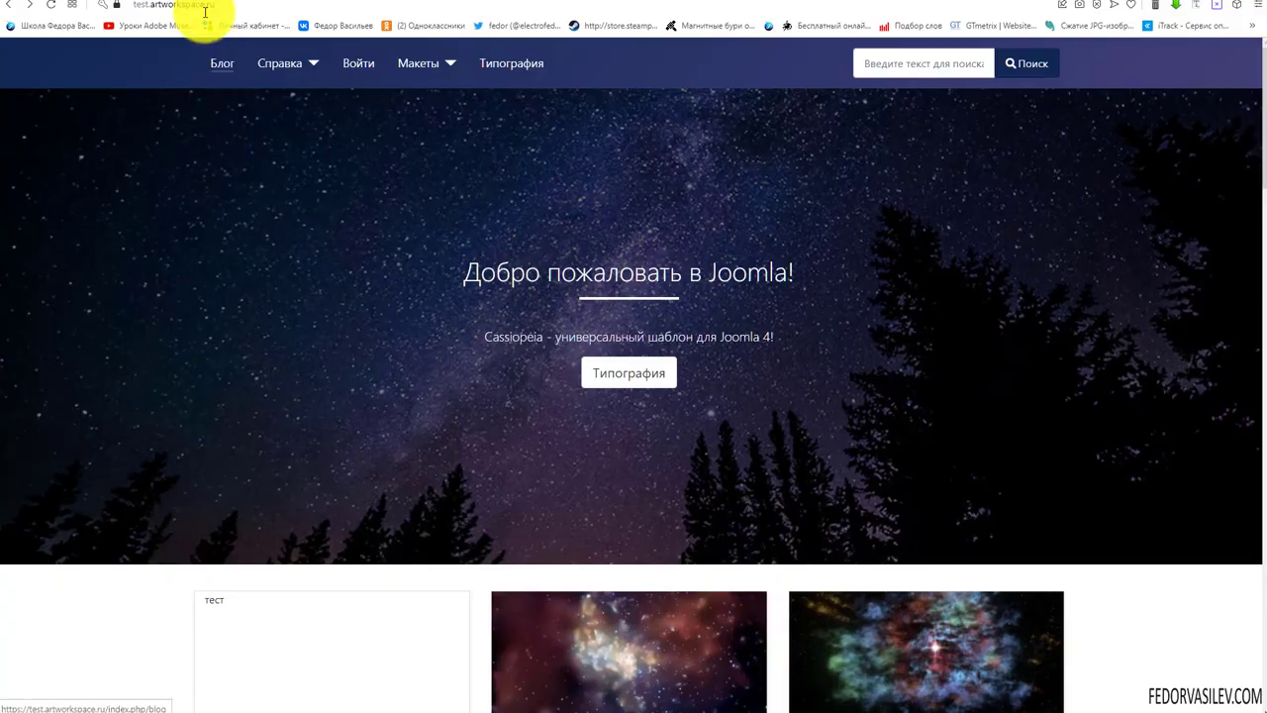
- Return to the control panel, log out to view its login page, and log back in with the saved credentials
{"action": "left_click", "coordinate": [205, 12]}
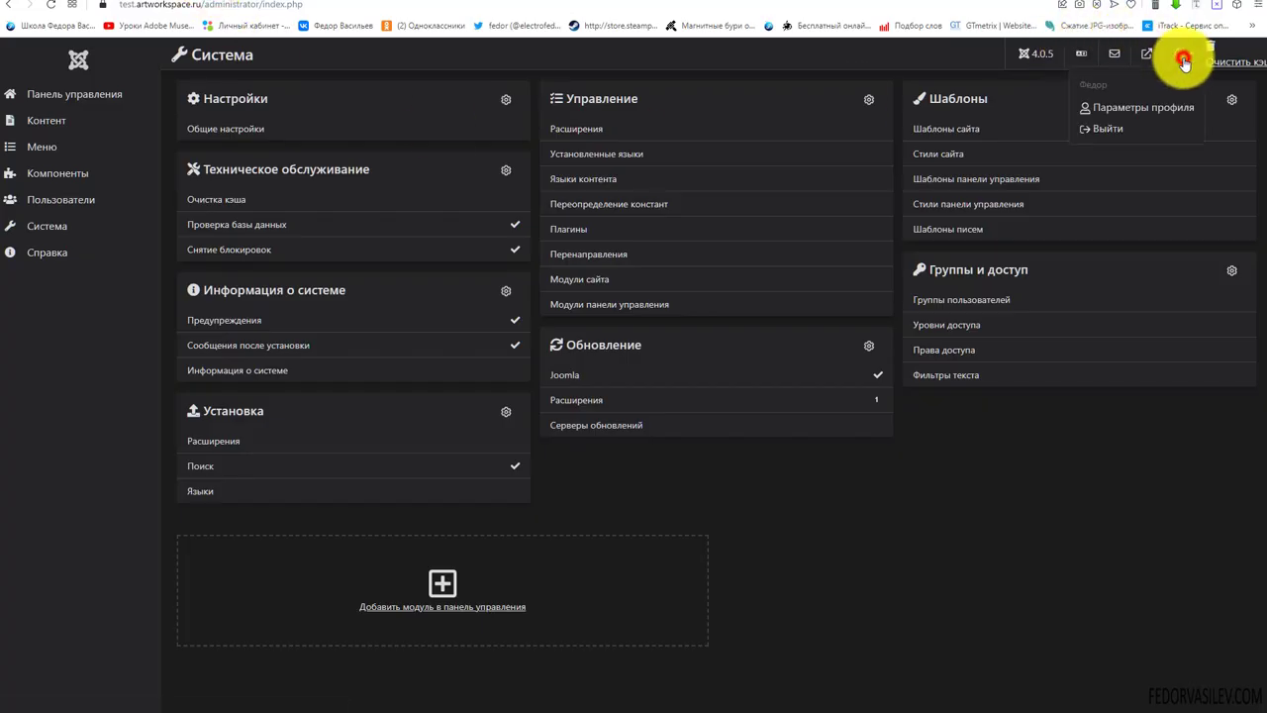
{"action": "left_click", "coordinate": [1105, 128]}
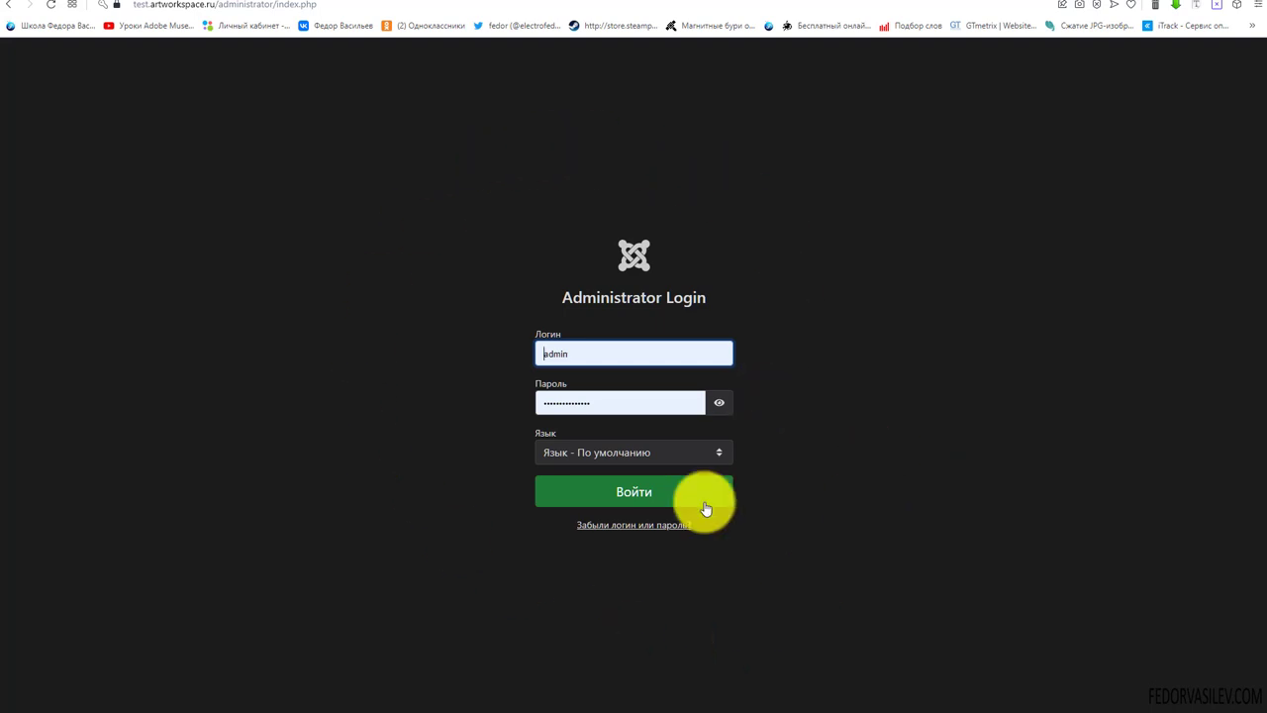
{"action": "left_click", "coordinate": [618, 497]}
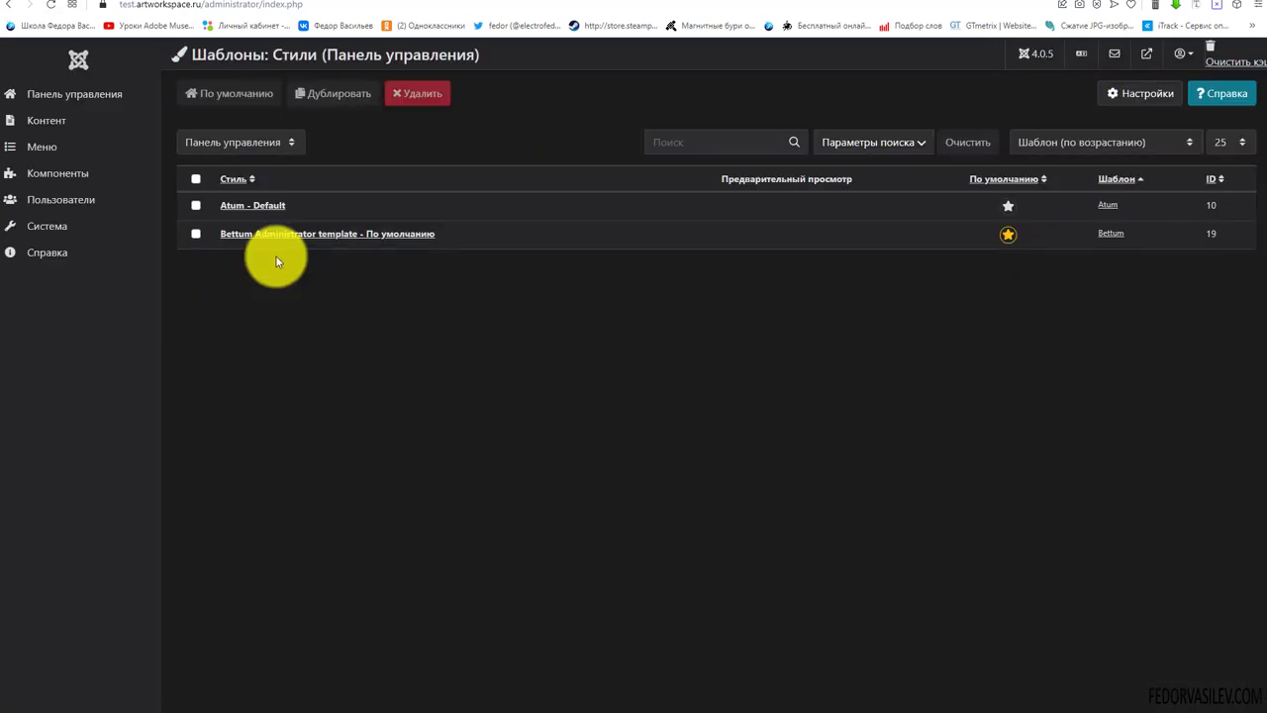
- Set Navigation position to Top in the Bettum Administrator template style, then save and close the style
{"action": "left_click", "coordinate": [266, 236]}
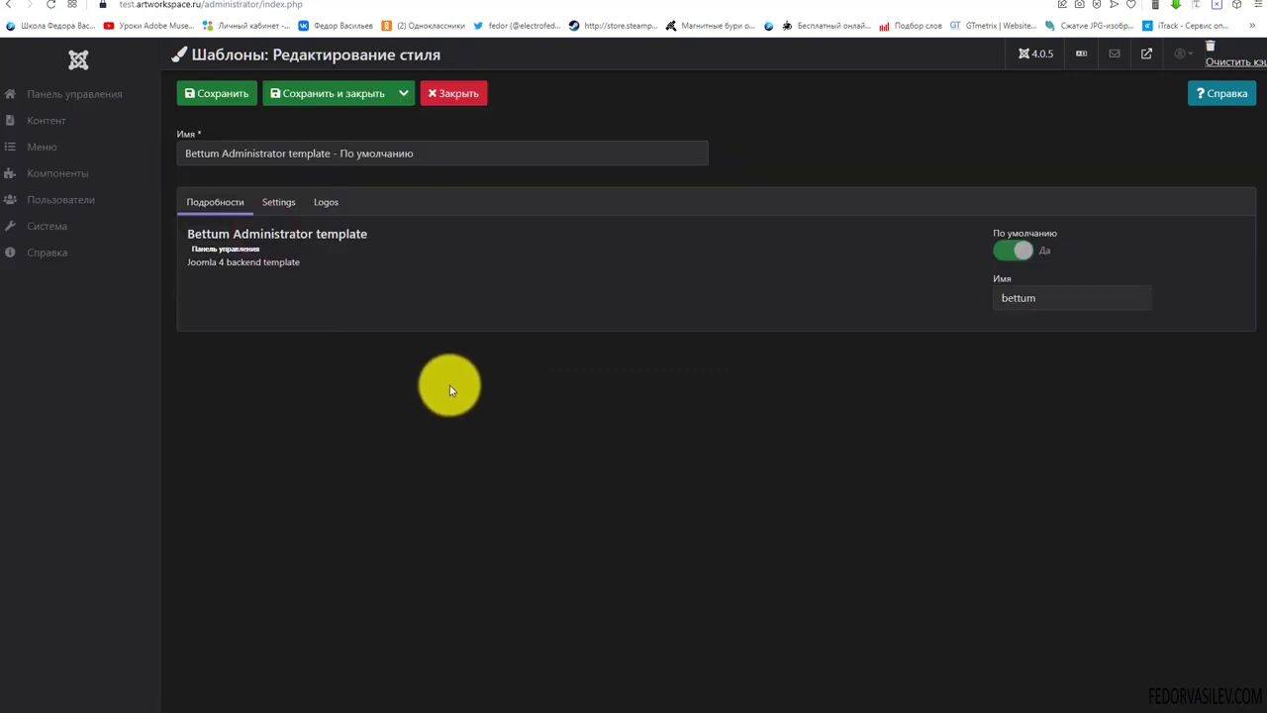
{"action": "left_click", "coordinate": [280, 203]}
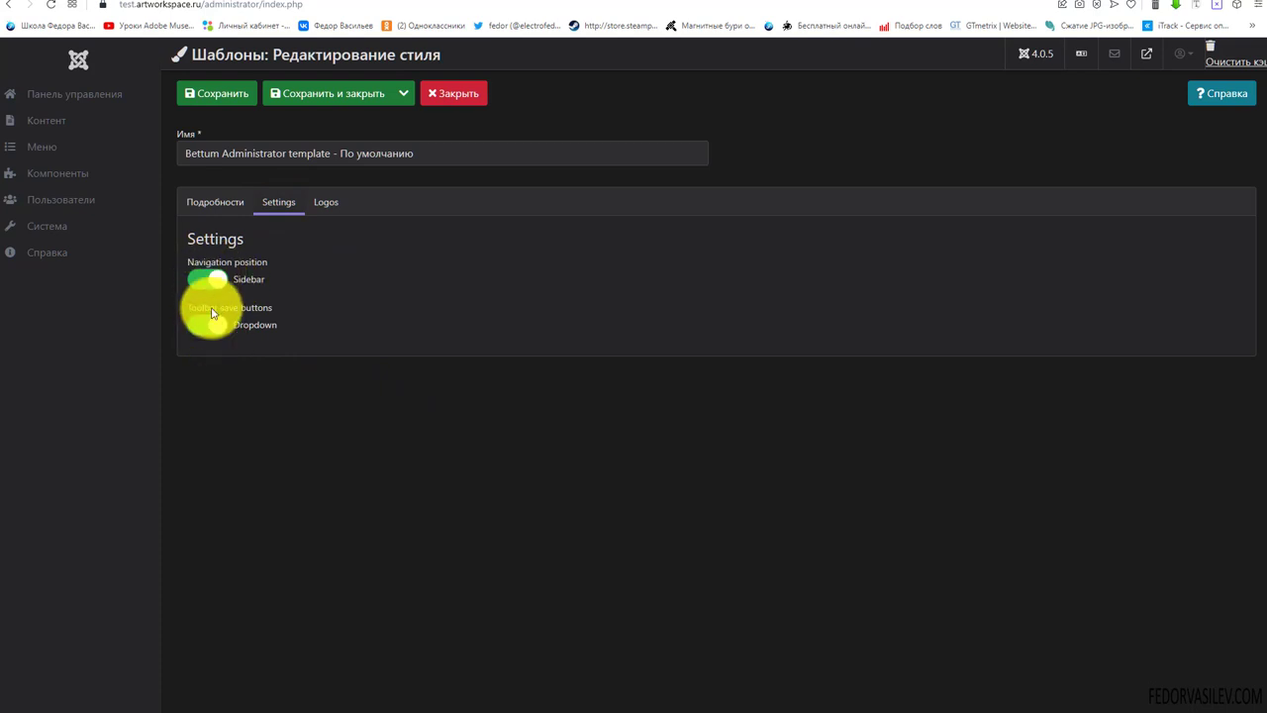
{"action": "left_click", "coordinate": [204, 279]}
{"action": "left_click", "coordinate": [211, 96]}
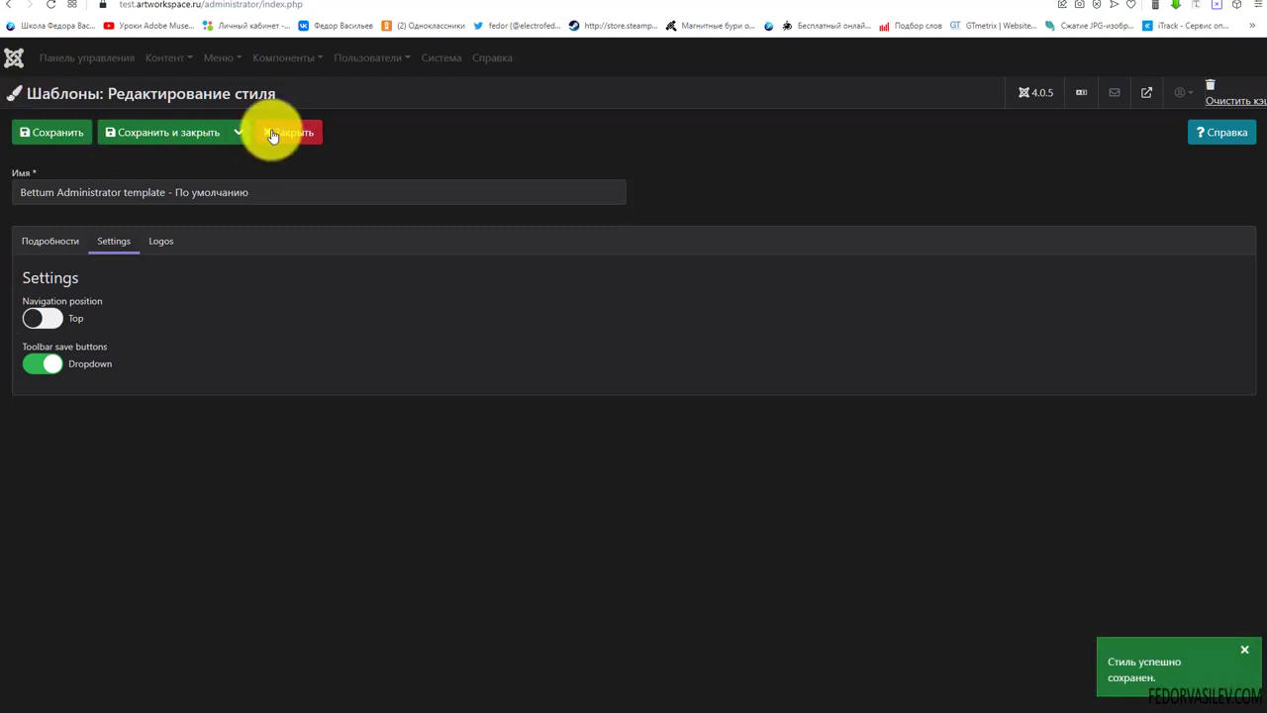
{"action": "left_click", "coordinate": [273, 135]}
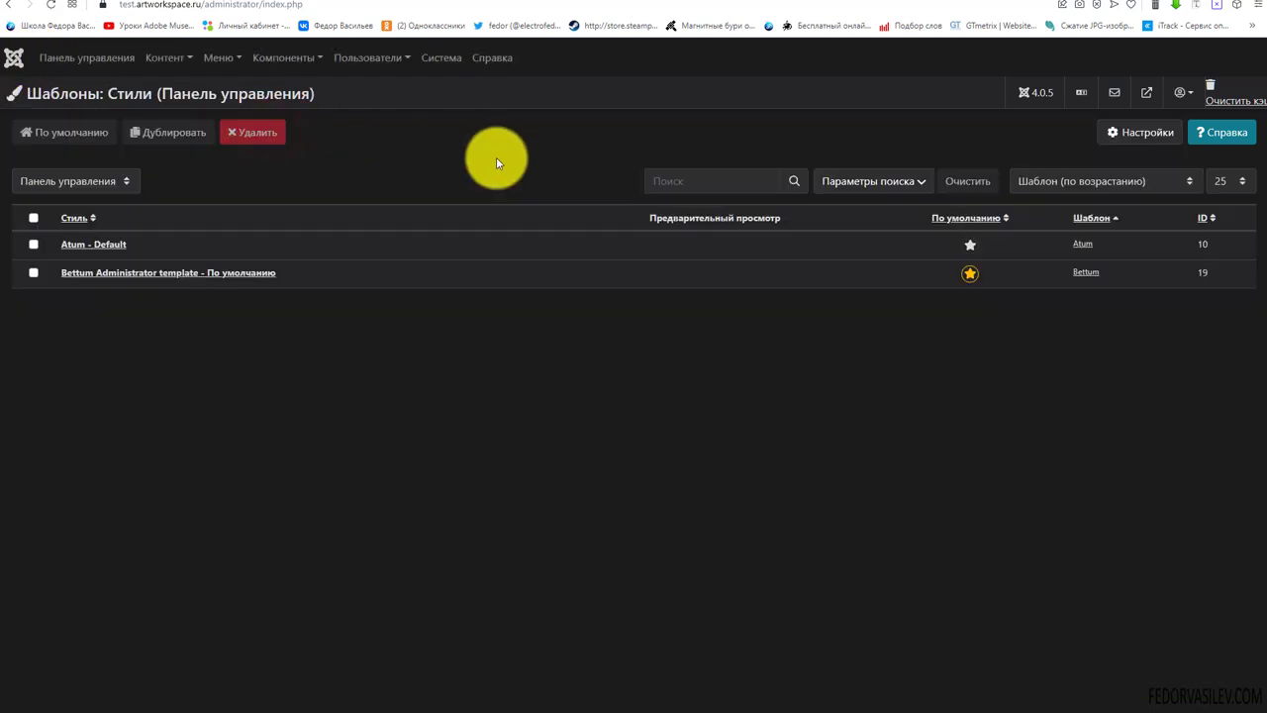
- Examine the control panel dashboard with the navigation placed at the top
{"action": "left_click", "coordinate": [80, 61]}
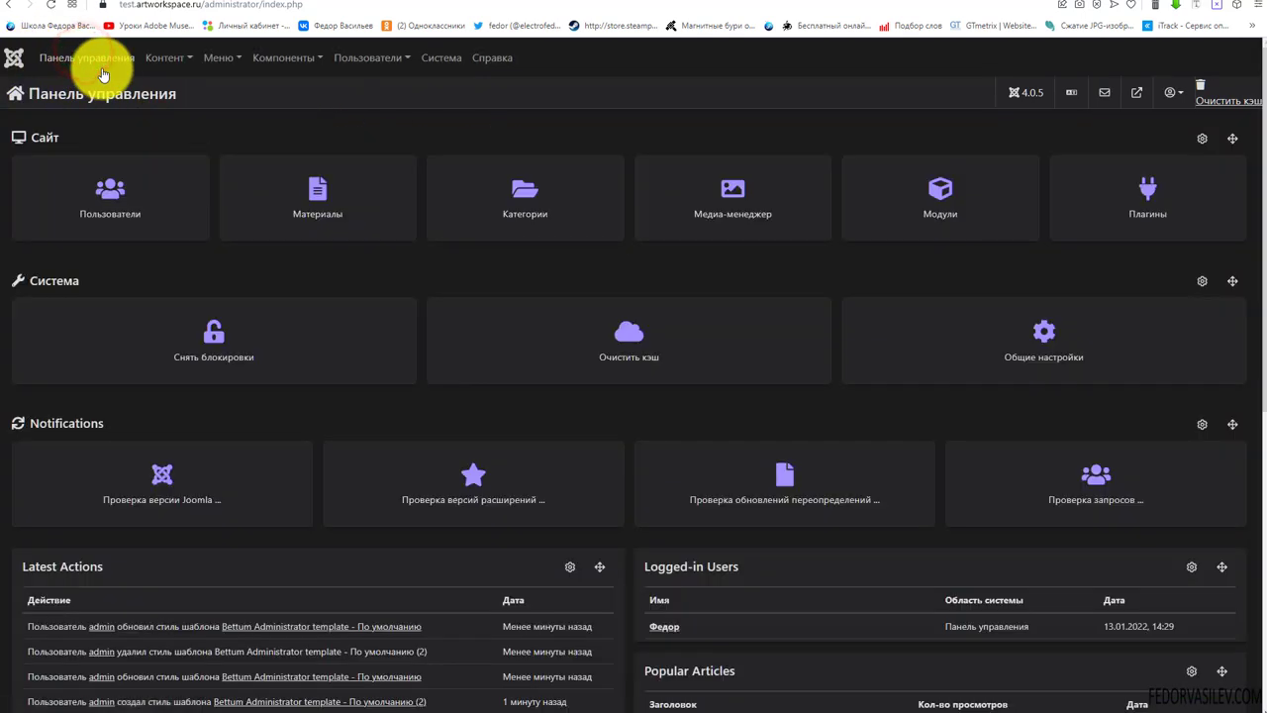
{"action": "scroll", "coordinate": [73, 134], "scroll_direction": "down", "scroll_amount": 5}
{"action": "scroll", "coordinate": [68, 317], "scroll_direction": "up", "scroll_amount": 5}
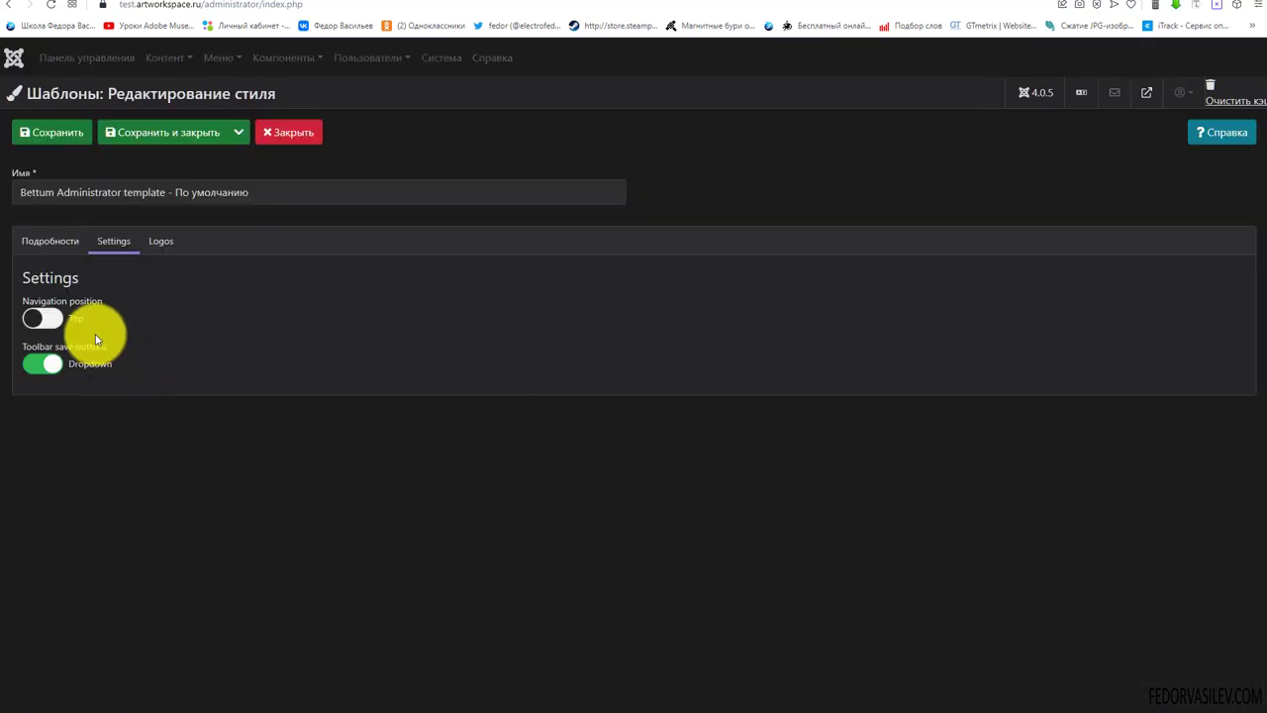
- Set Navigation position to Sidebar in the Bettum style settings and try out the Toolbar save buttons option
{"action": "left_click", "coordinate": [48, 318]}
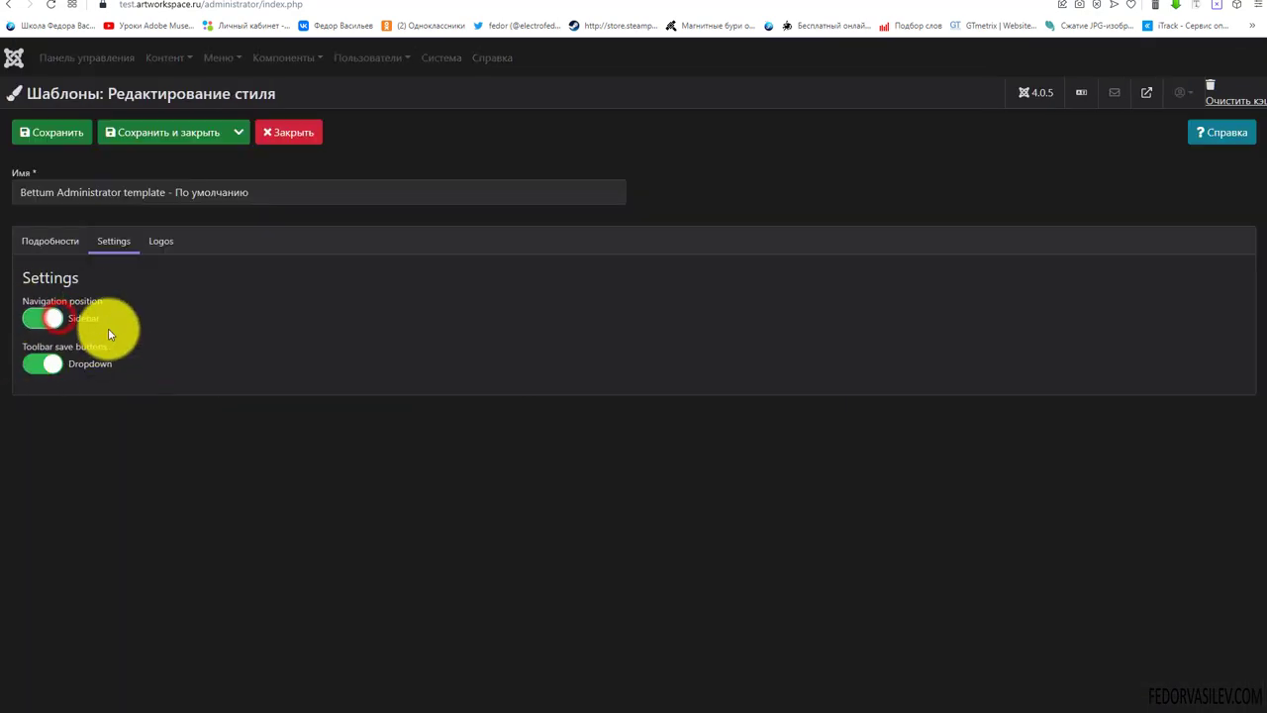
{"action": "left_click", "coordinate": [47, 365]}
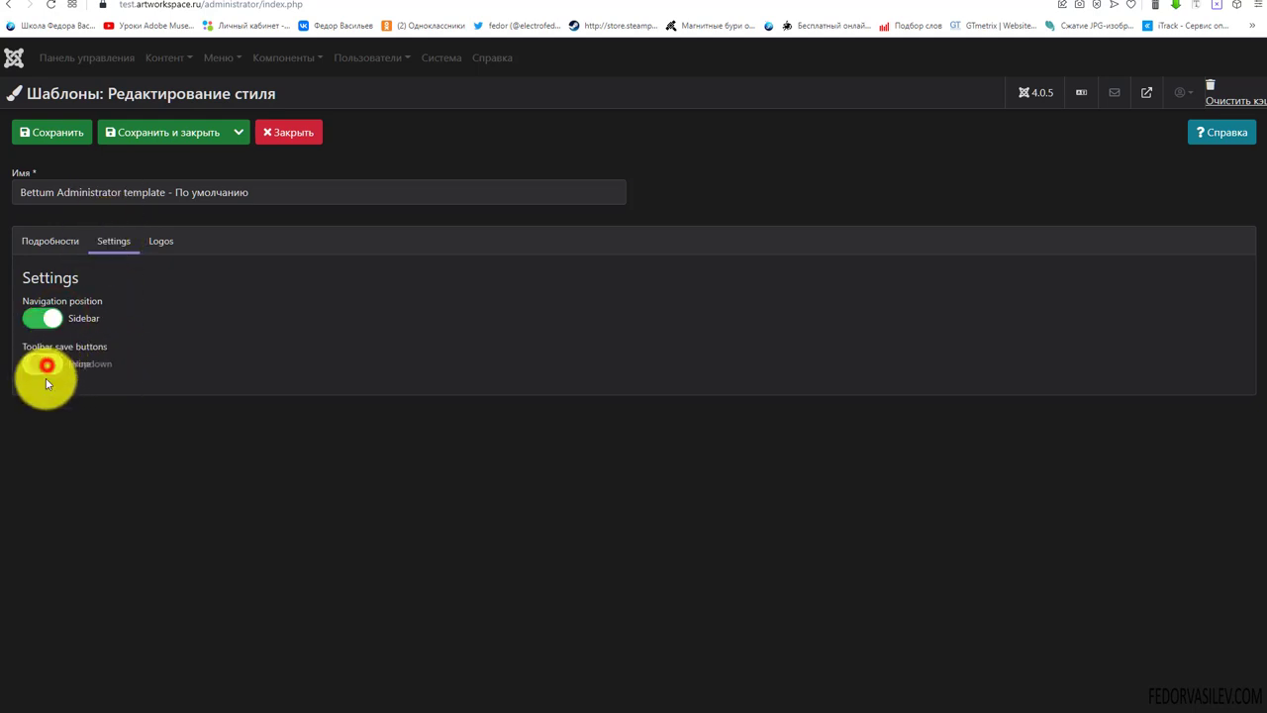
- Assign logo-2015-2.png from the images folder as the Site Logo of the Bettum style
{"action": "left_click", "coordinate": [158, 244]}
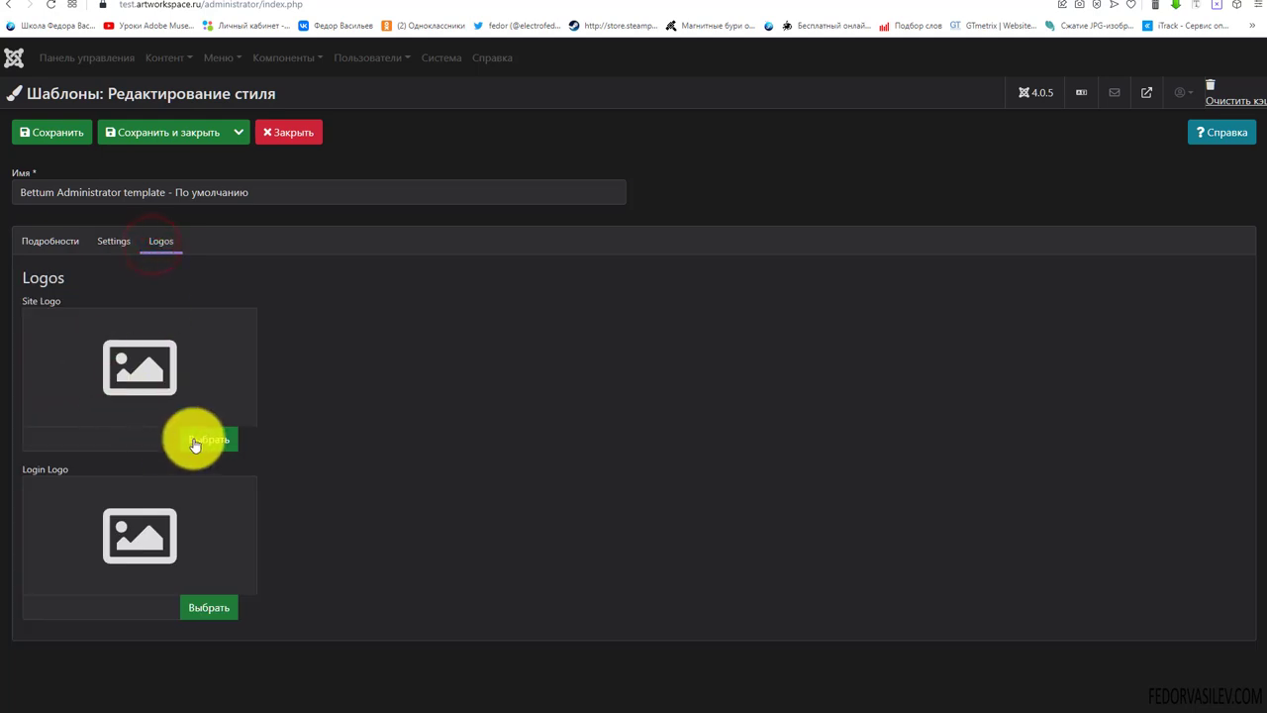
{"action": "left_click_drag", "start_coordinate": [70, 301], "coordinate": [10, 359]}
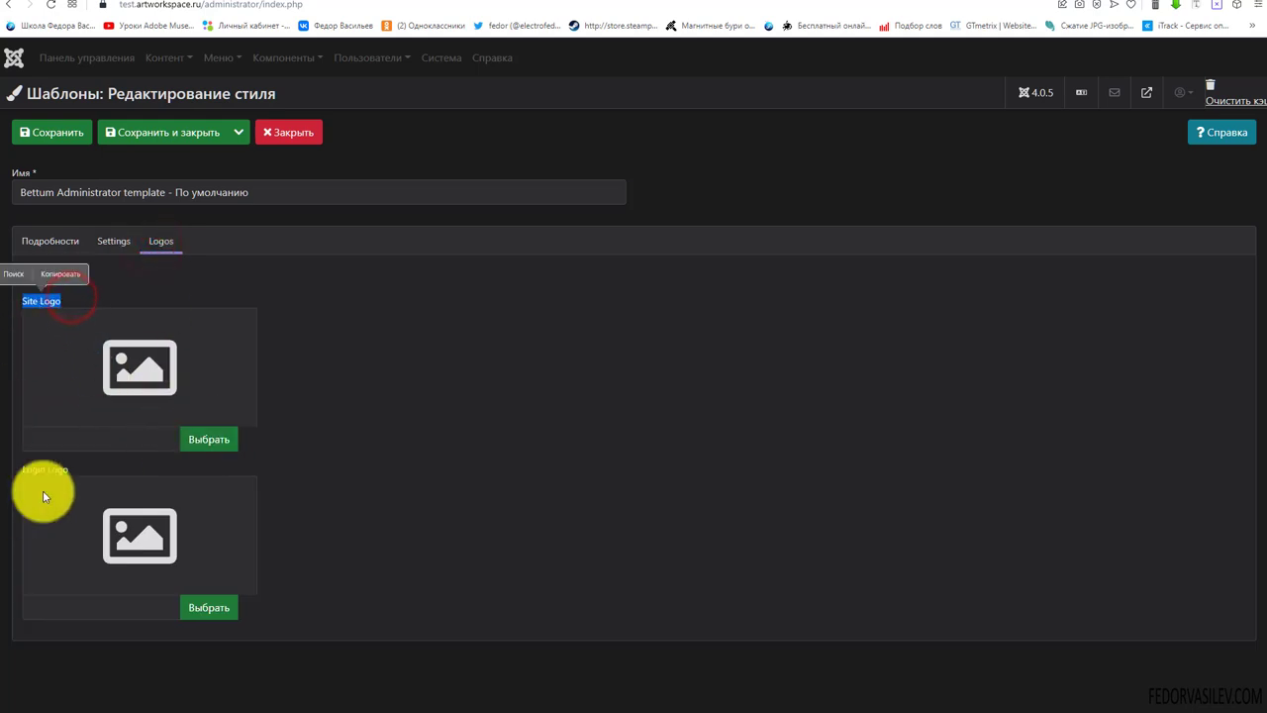
{"action": "left_click", "coordinate": [62, 463]}
{"action": "left_click_drag", "start_coordinate": [84, 468], "coordinate": [25, 471]}
{"action": "left_click", "coordinate": [192, 438]}
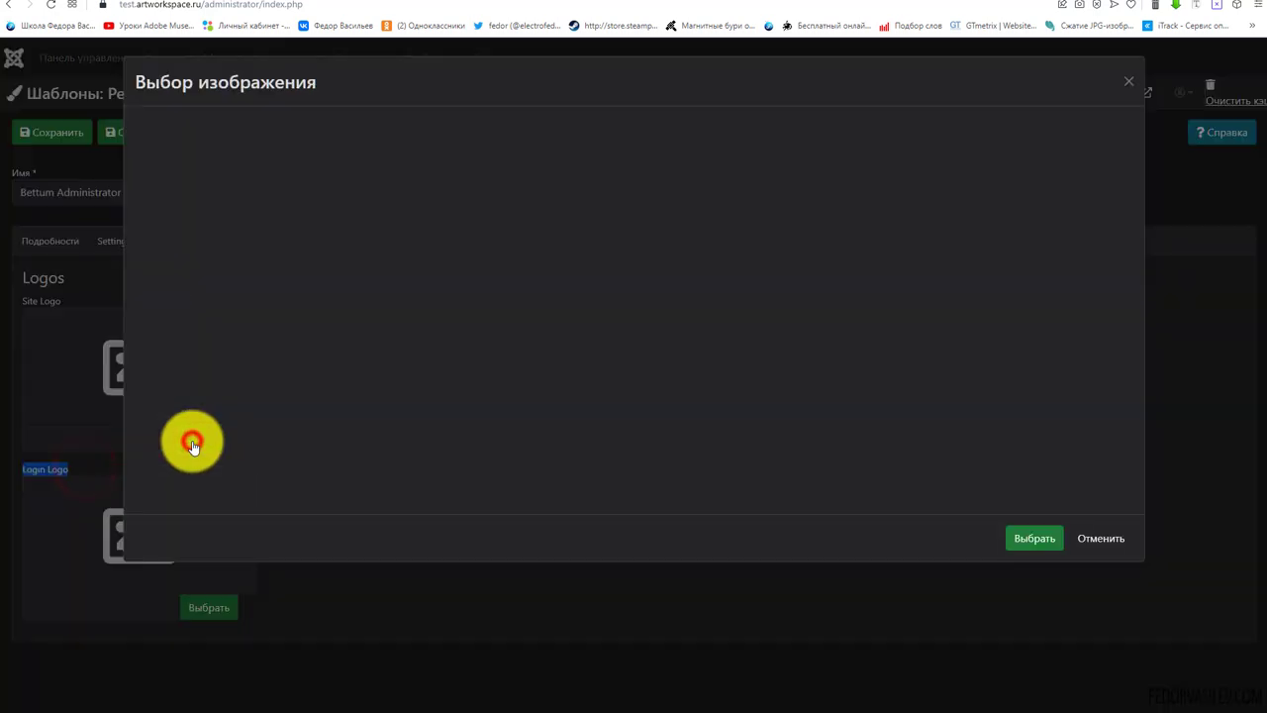
{"action": "scroll", "coordinate": [644, 350], "scroll_direction": "down", "scroll_amount": 1}
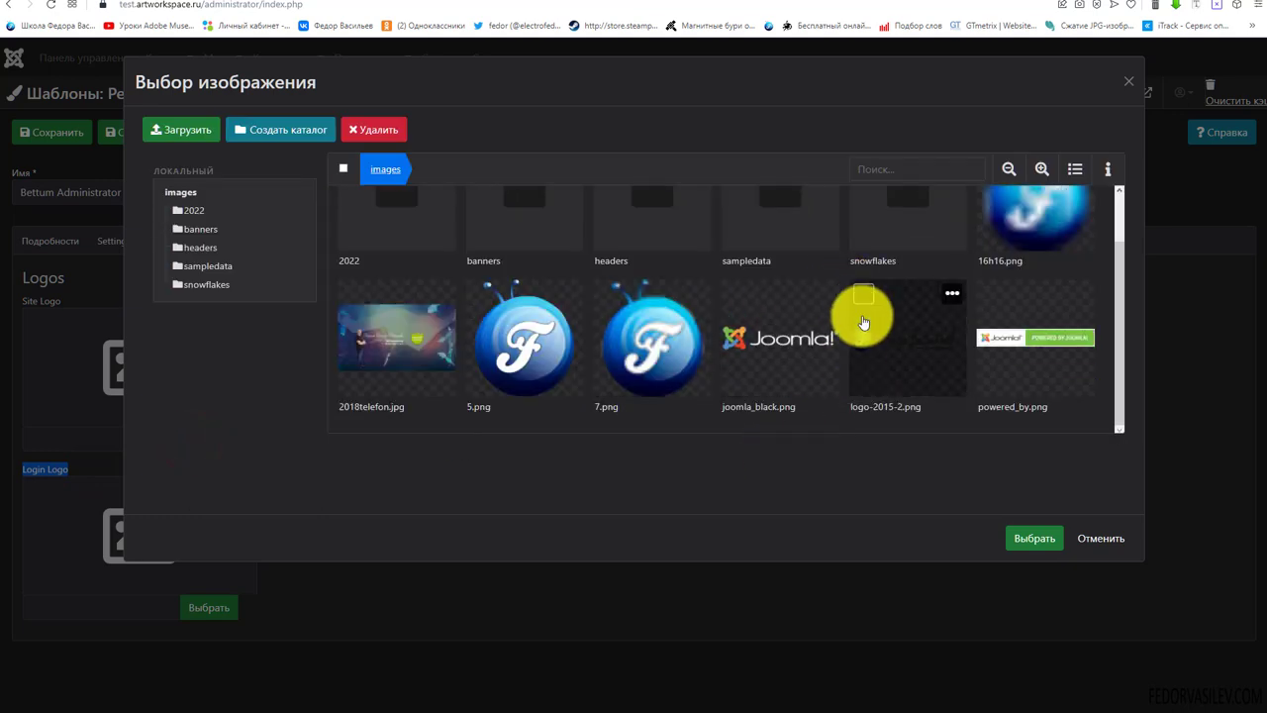
{"action": "left_click", "coordinate": [863, 293]}
{"action": "left_click", "coordinate": [1034, 537]}
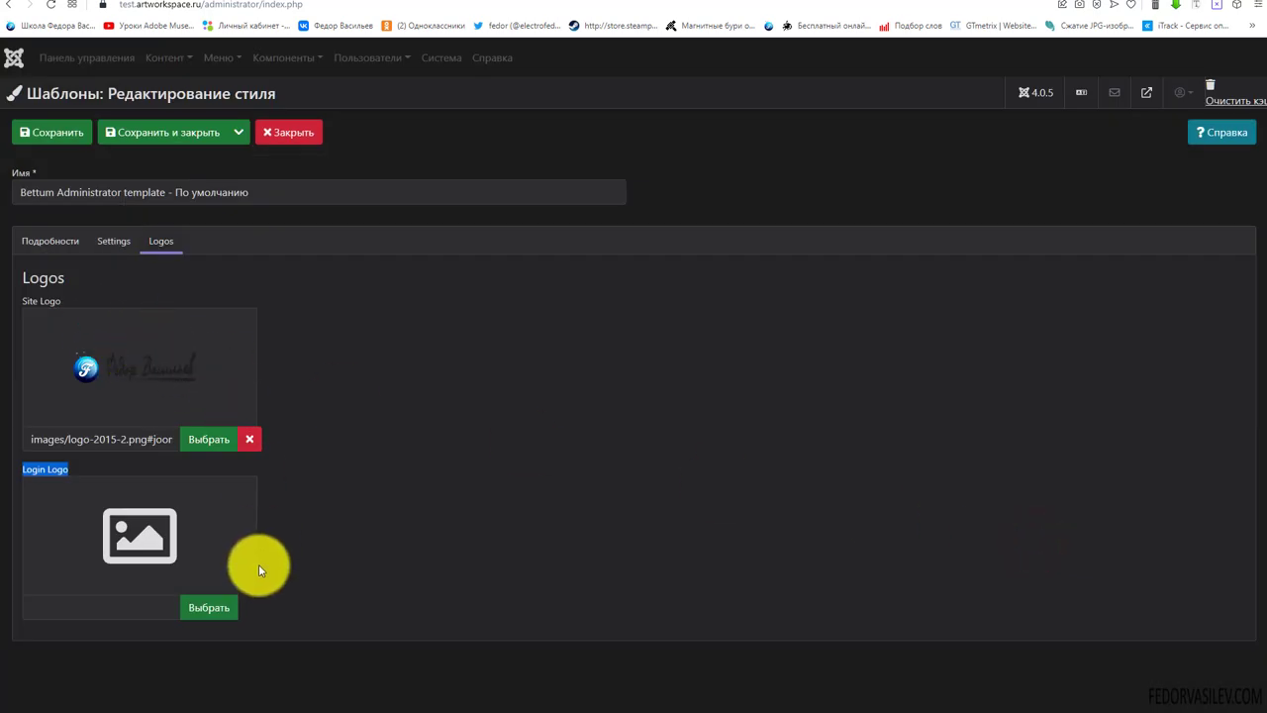
- Assign 7.png from the images folder as the Login Logo, then save and close the Bettum style
{"action": "left_click", "coordinate": [209, 607]}
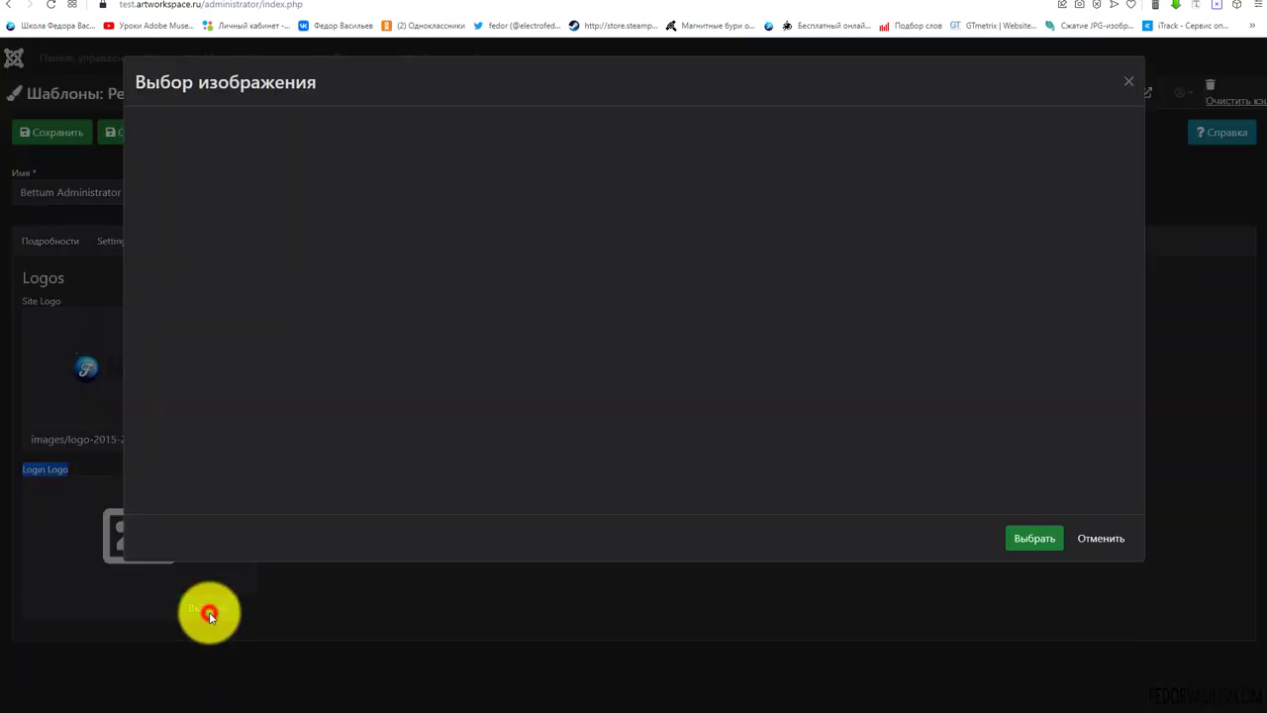
{"action": "scroll", "coordinate": [706, 340], "scroll_direction": "down", "scroll_amount": 1}
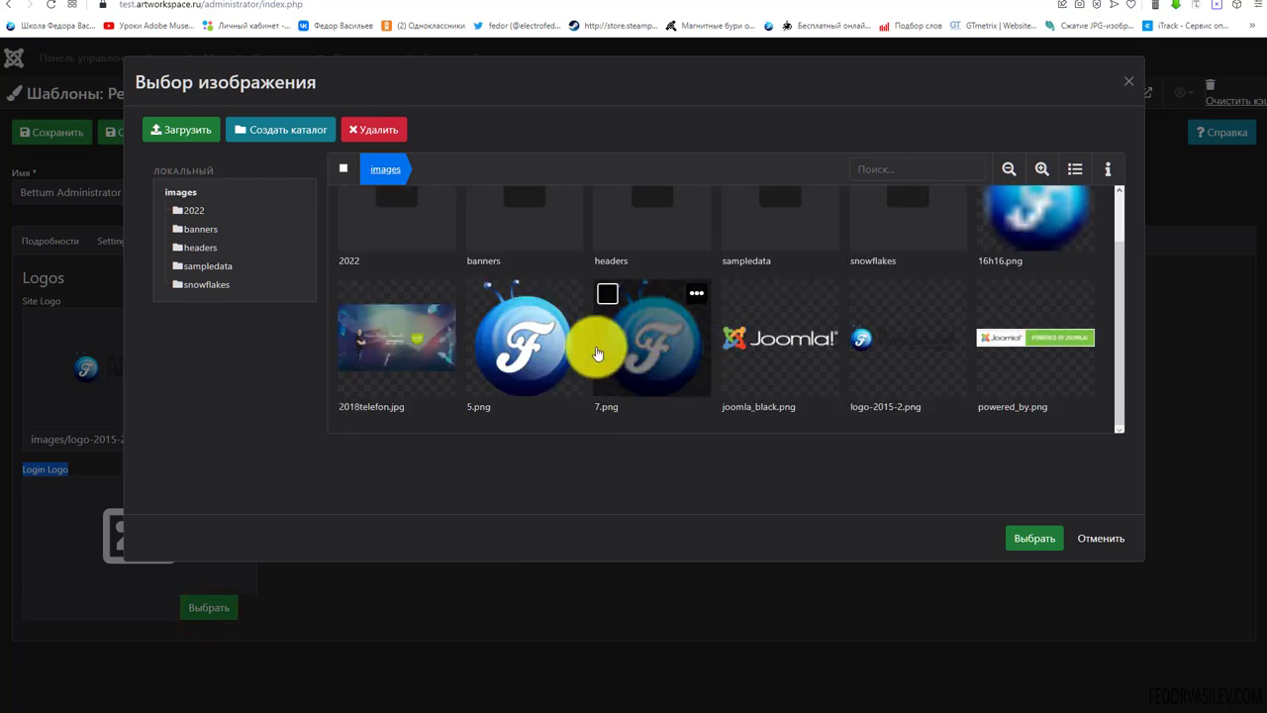
{"action": "left_click", "coordinate": [606, 293]}
{"action": "left_click", "coordinate": [1015, 535]}
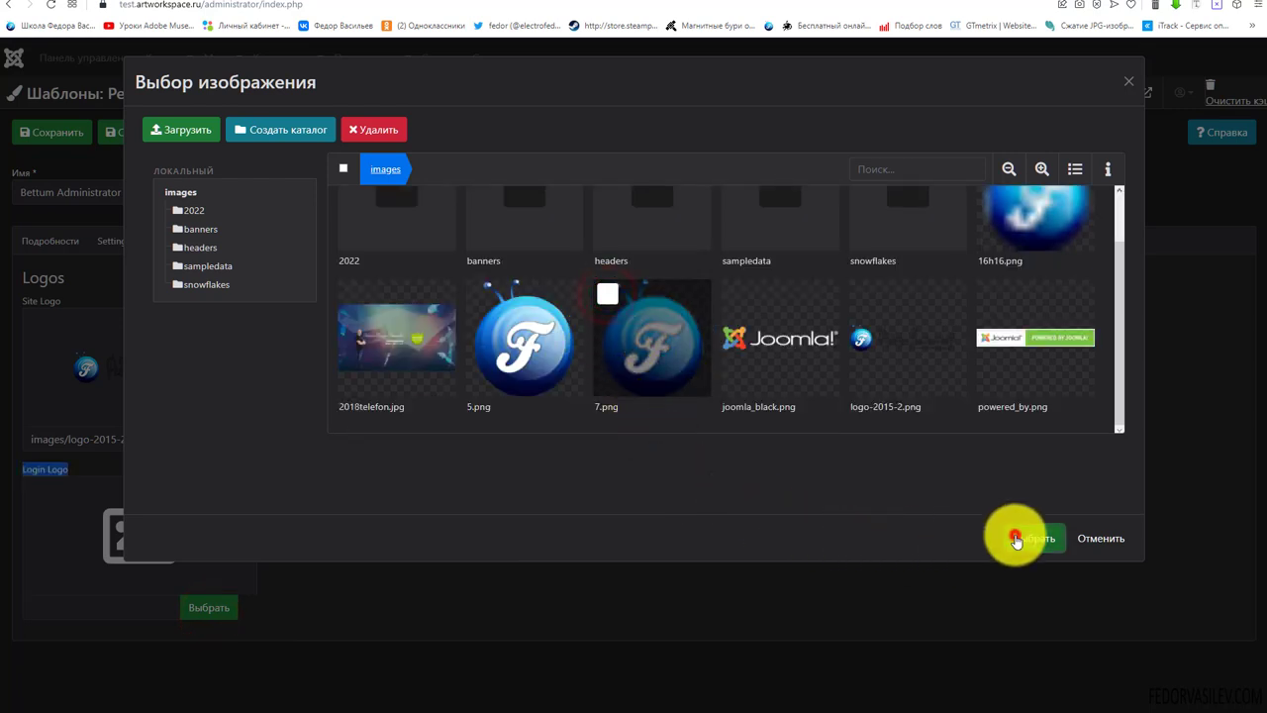
{"action": "left_click", "coordinate": [128, 132]}
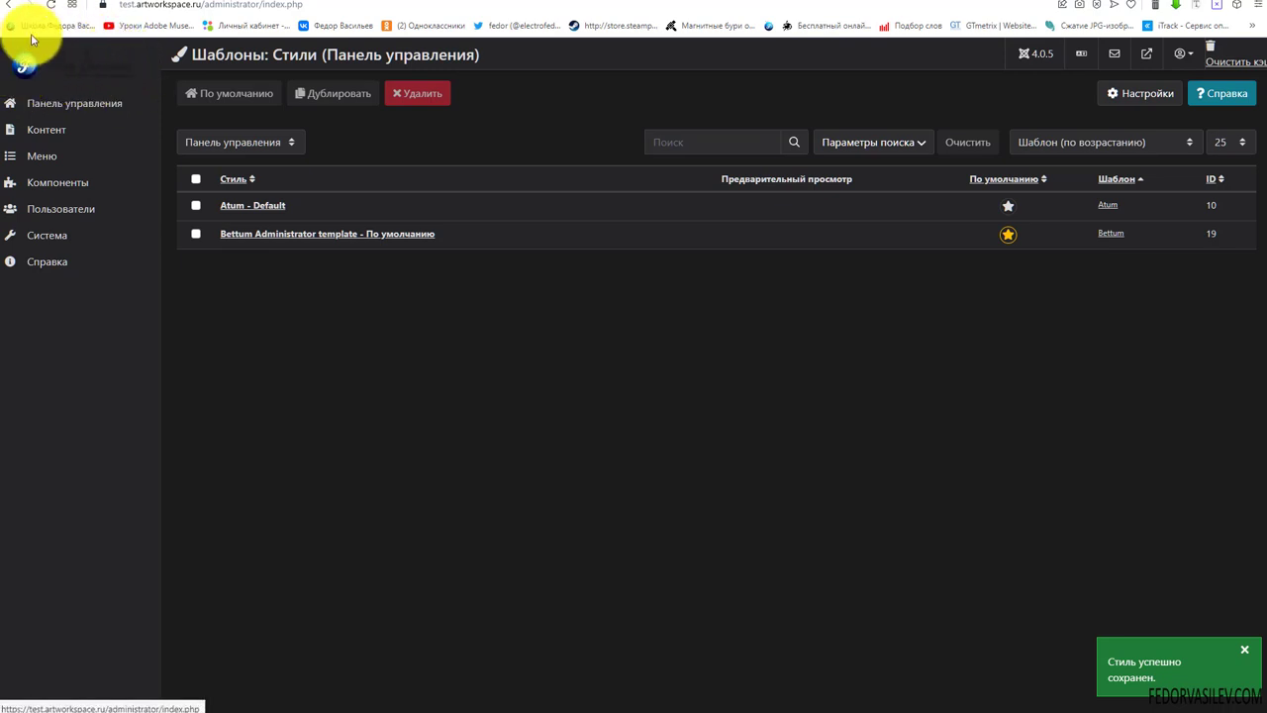
- Log out of the control panel to check the logo on the administrator login page
{"action": "left_click", "coordinate": [1184, 55]}
{"action": "left_click", "coordinate": [1102, 127]}
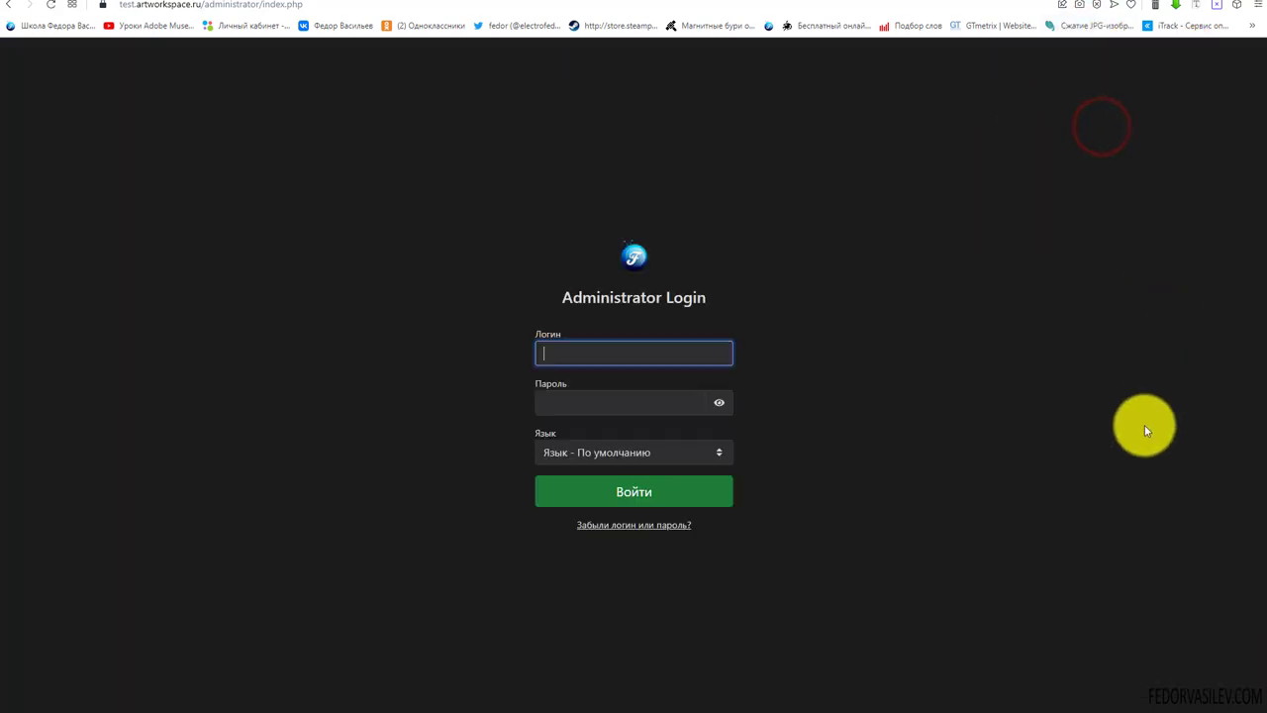